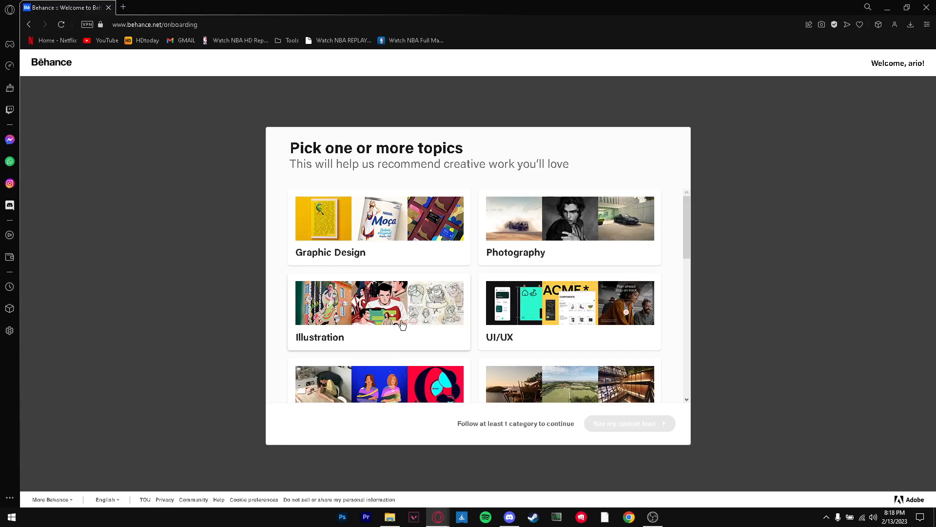
# Follow the Advertising topic and continue to the custom feed
pyautogui.scroll(-3, 401, 324)
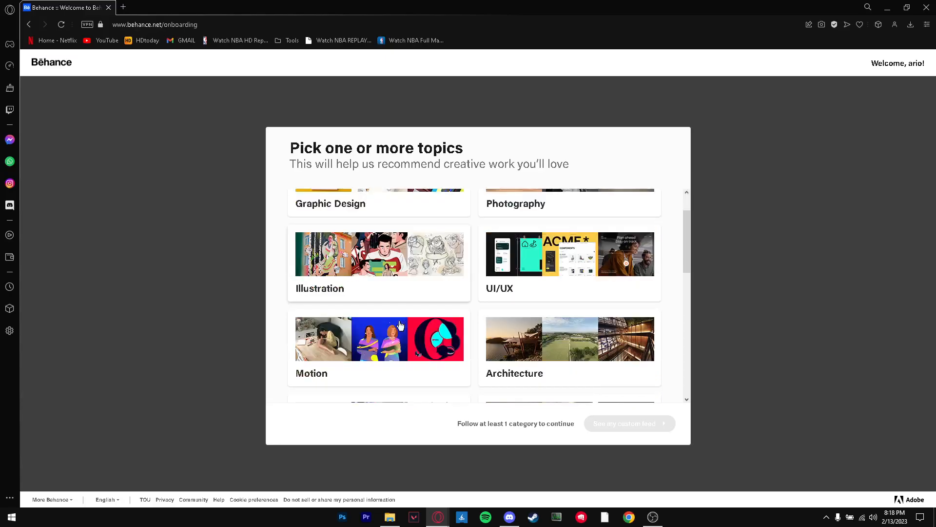
pyautogui.scroll(-2, 399, 325)
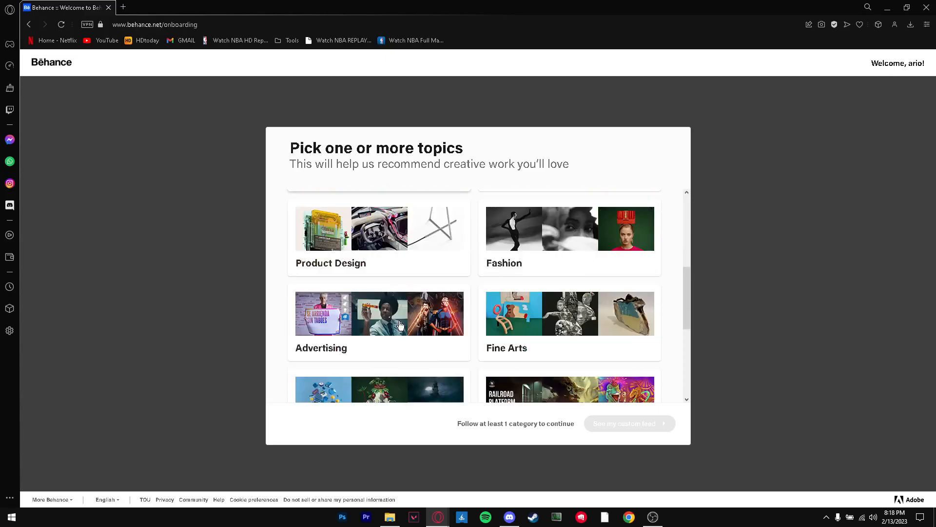
pyautogui.click(382, 325)
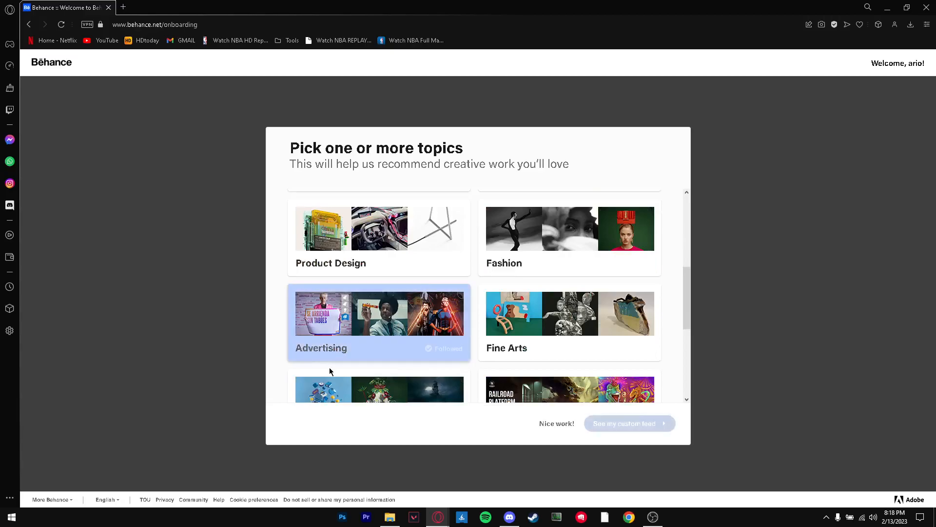
pyautogui.click(612, 432)
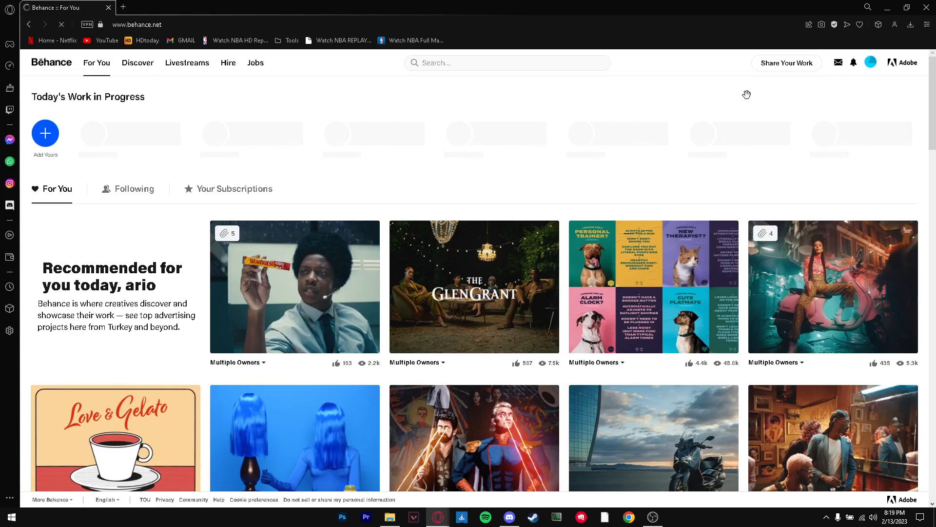
# Create a new project and add a text block reading "My Personal Portfolio"
pyautogui.click(787, 63)
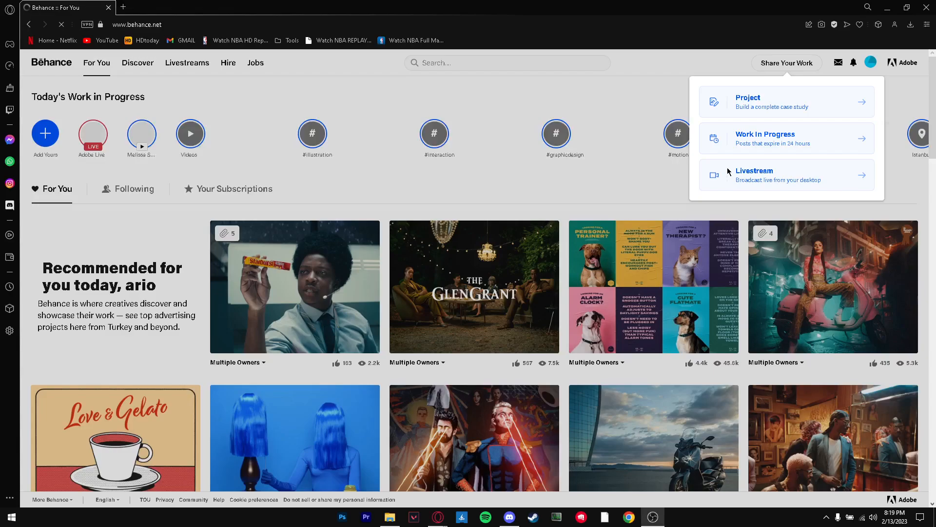
pyautogui.click(772, 115)
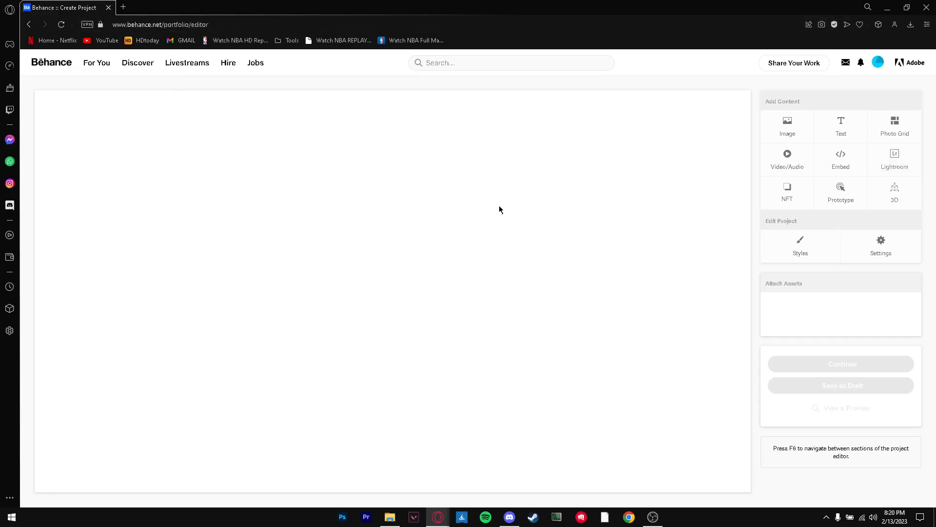
pyautogui.click(839, 124)
pyautogui.click(219, 132)
pyautogui.write('My ')
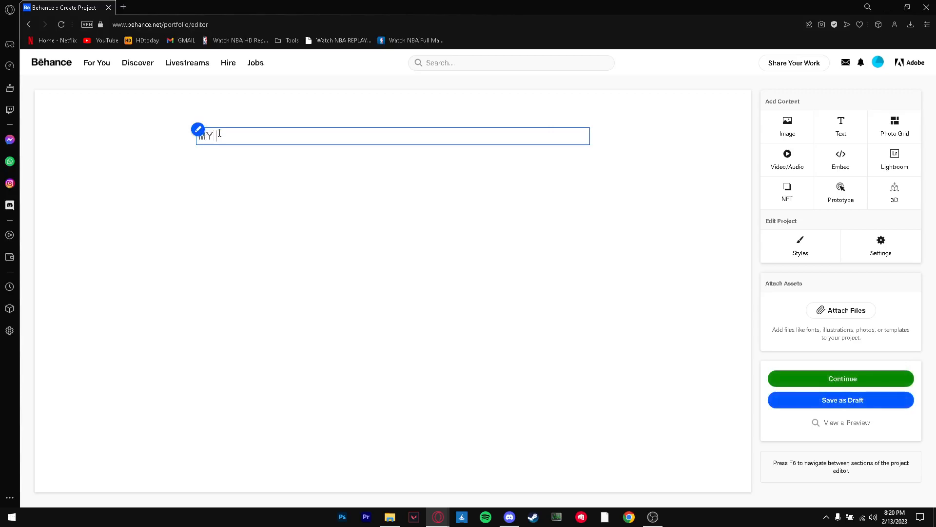
pyautogui.write('Personal Portofolio')
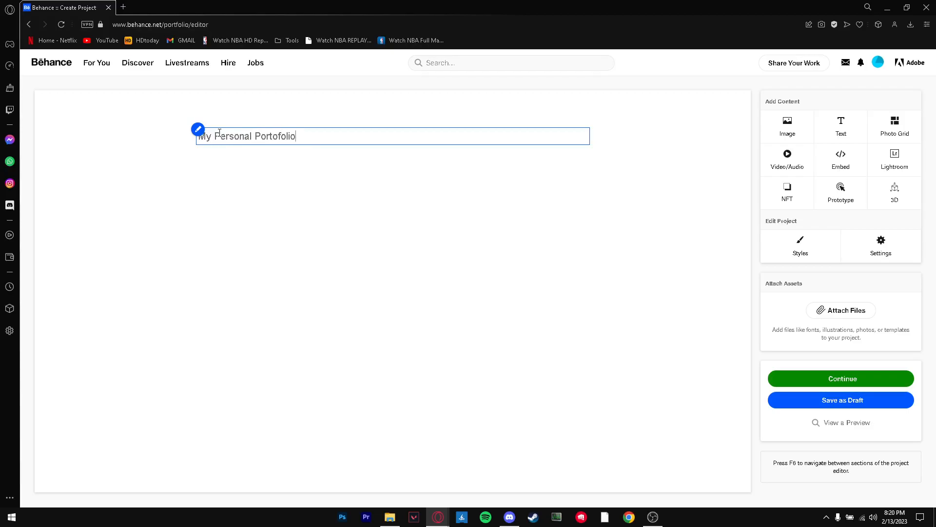
pyautogui.press('Right')
pyautogui.press('Delete')
pyautogui.click(807, 223)
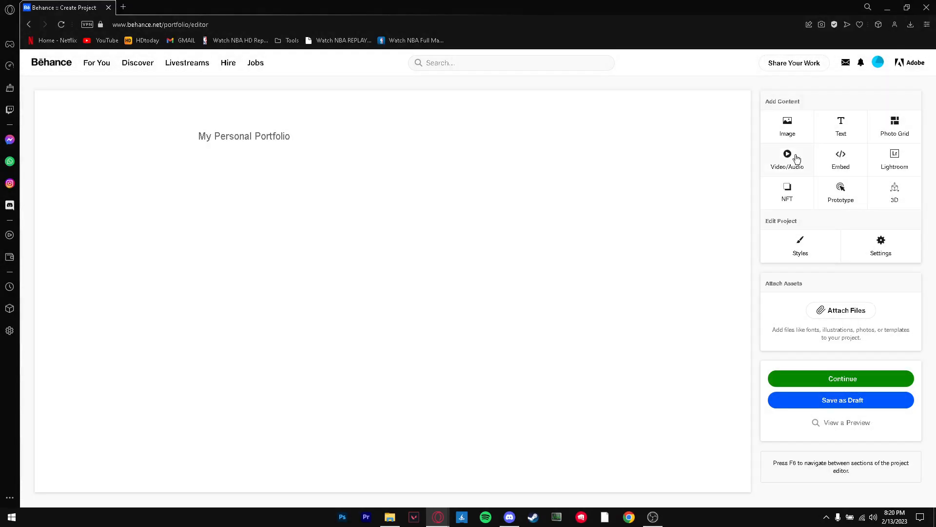
pyautogui.click(785, 119)
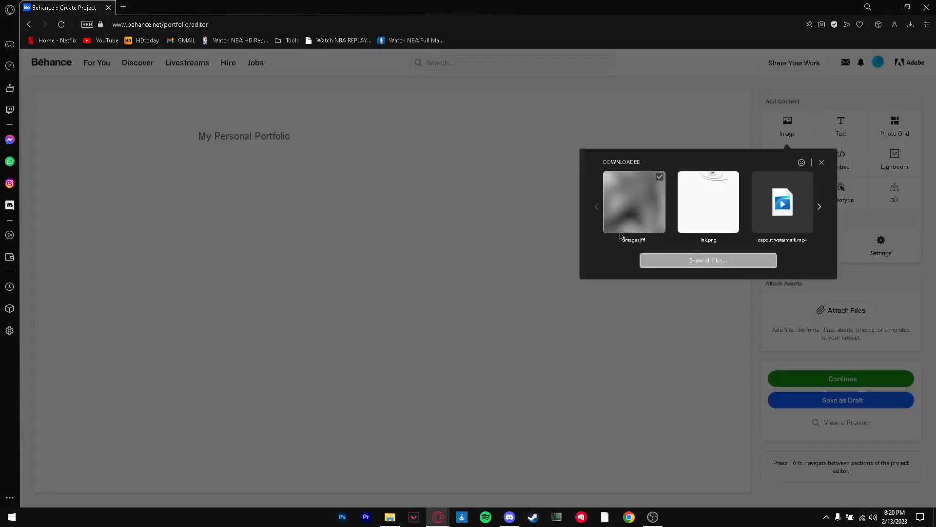
pyautogui.click(618, 223)
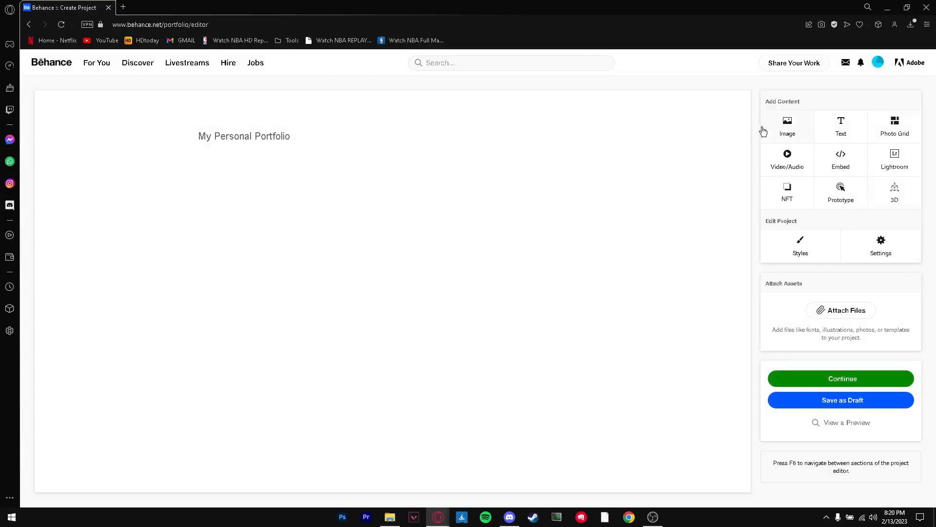
pyautogui.click(786, 127)
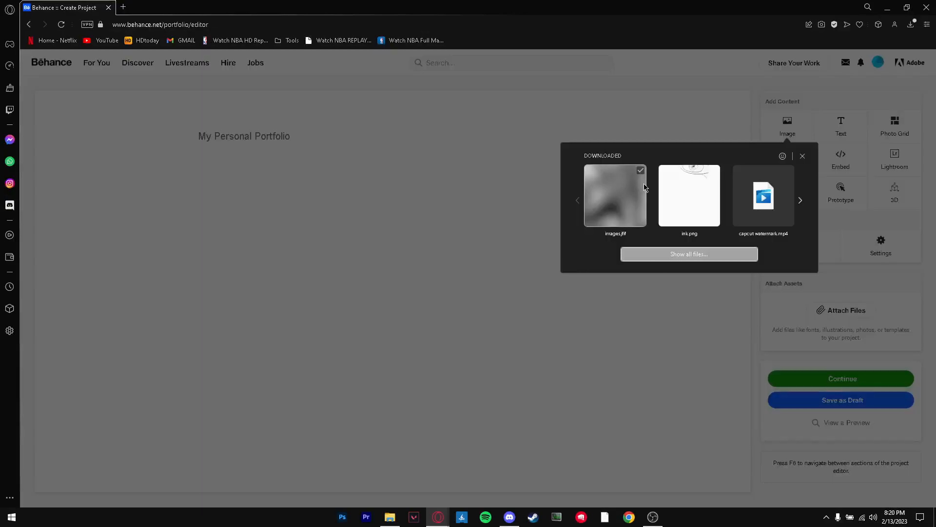
pyautogui.click(669, 254)
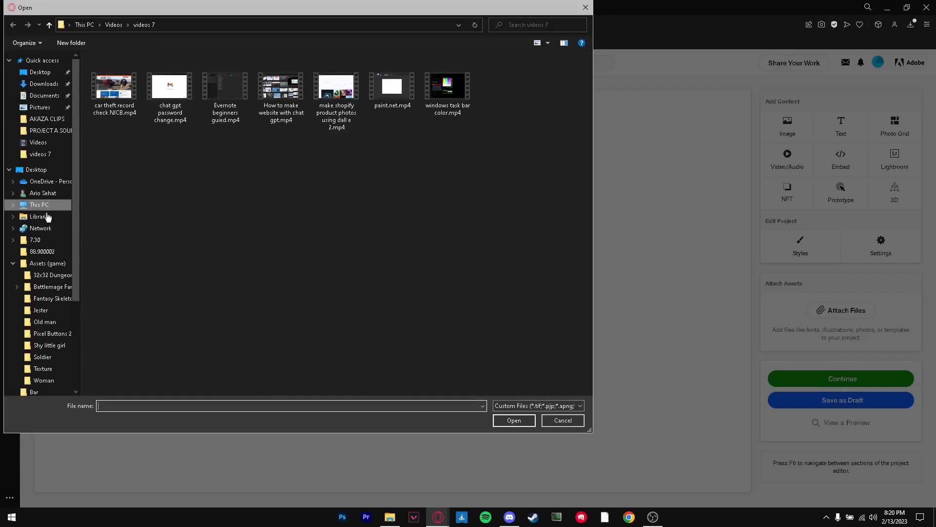
pyautogui.click(40, 107)
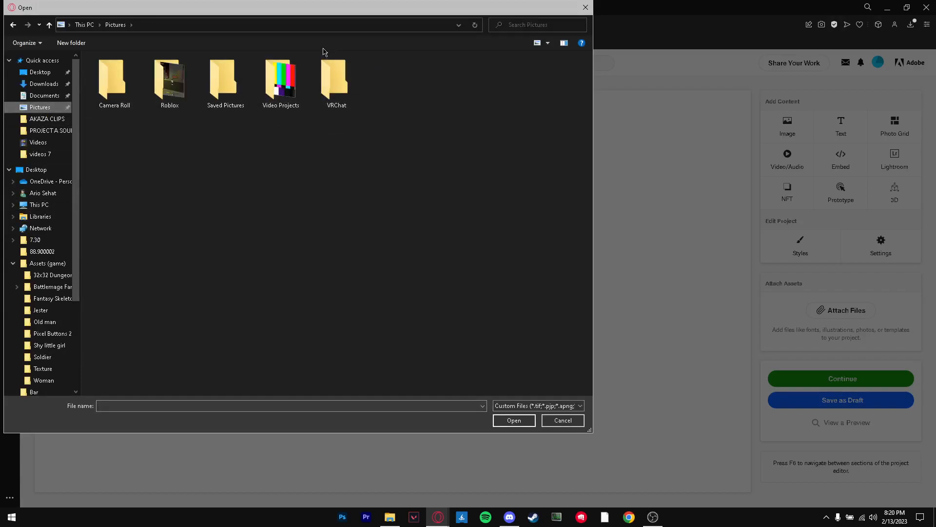
pyautogui.doubleClick(279, 90)
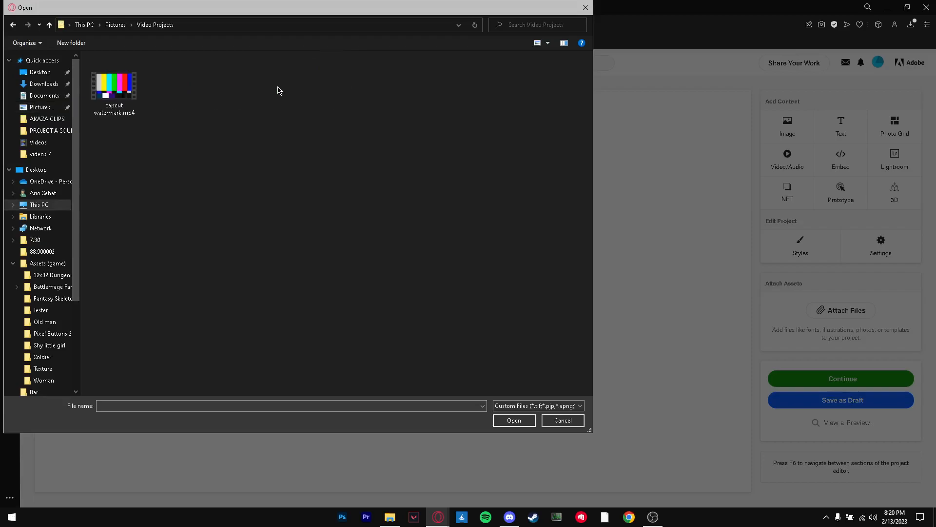
pyautogui.hotkey('alt', 'Left')
pyautogui.doubleClick(350, 84)
pyautogui.hotkey('alt', 'Left')
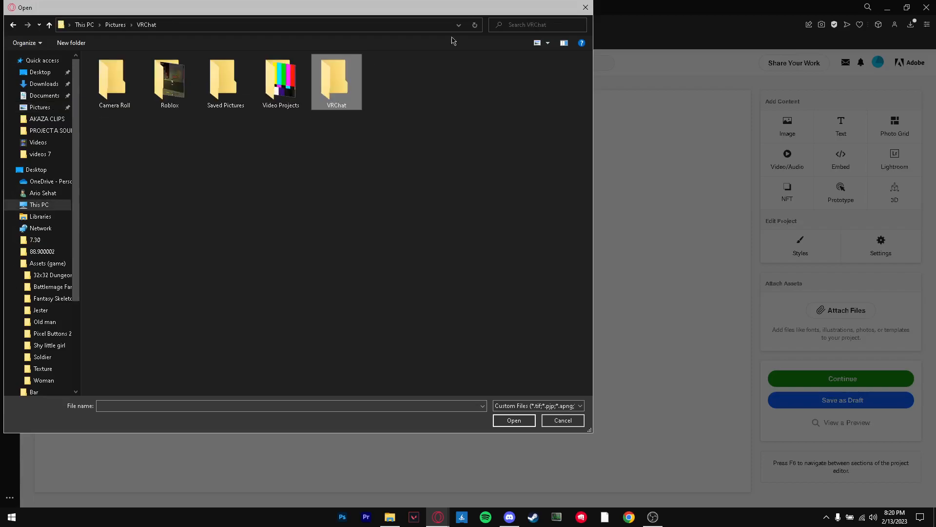
pyautogui.click(585, 8)
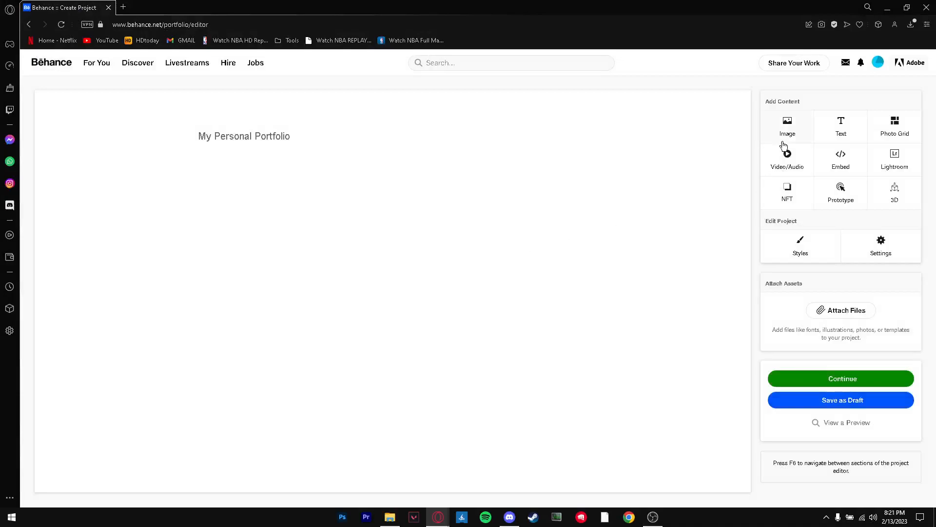
# Insert the image ink.png into the project below the "My Personal Portfolio" text and look it over
pyautogui.click(772, 132)
pyautogui.click(636, 208)
pyautogui.click(799, 123)
pyautogui.click(694, 192)
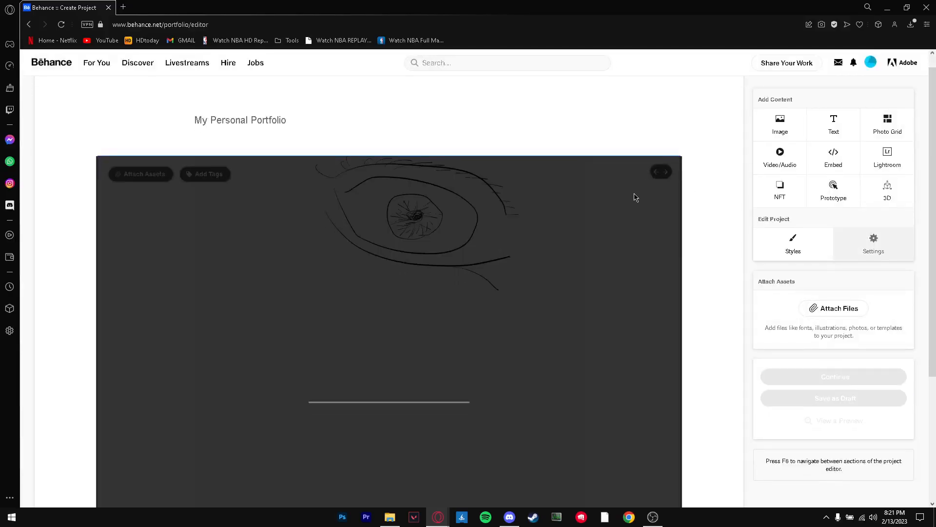
pyautogui.scroll(-4, 297, 329)
pyautogui.scroll(3, 704, 315)
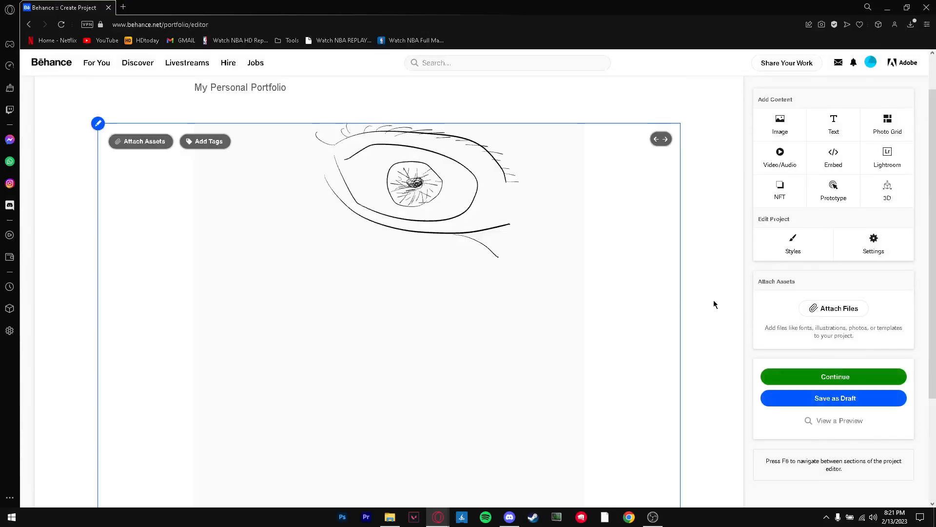
pyautogui.scroll(1, 715, 305)
pyautogui.scroll(-4, 722, 310)
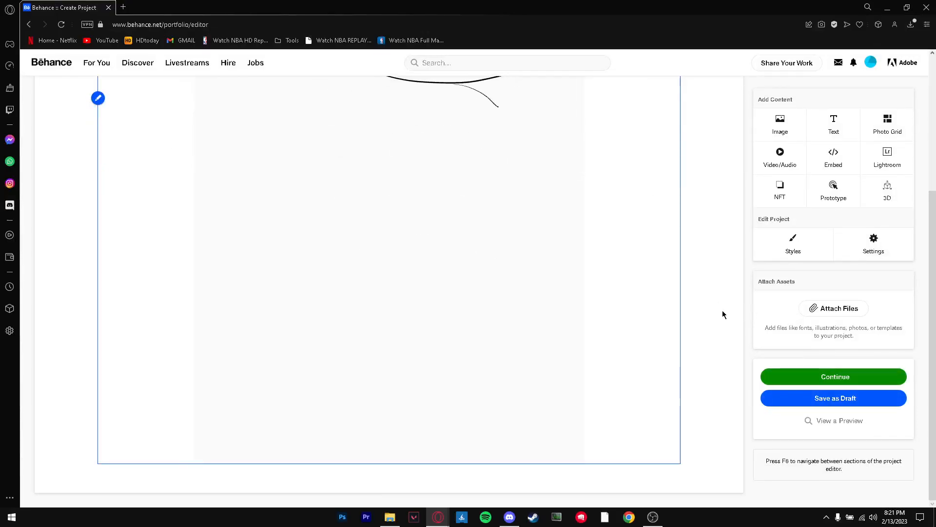
pyautogui.scroll(4, 722, 310)
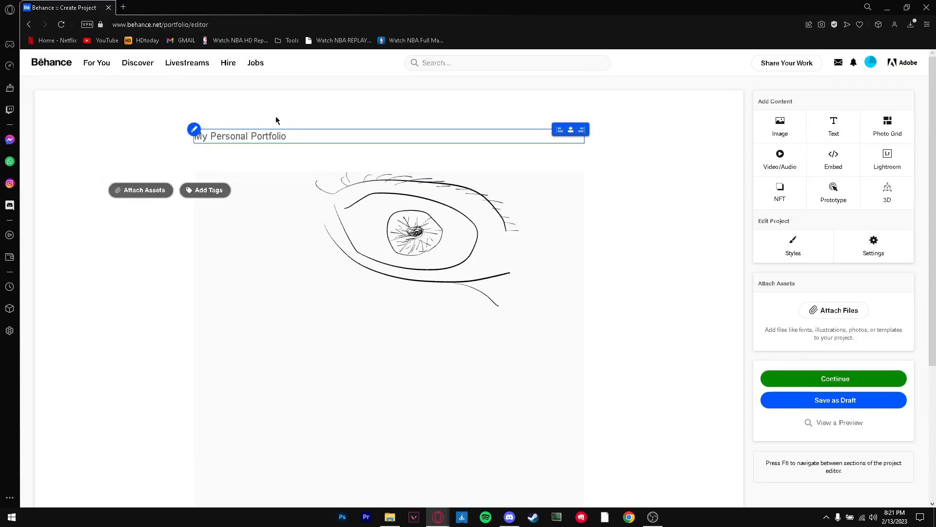
# Set the font size of the whole "My Personal Portfolio" text to 33
pyautogui.click(253, 136)
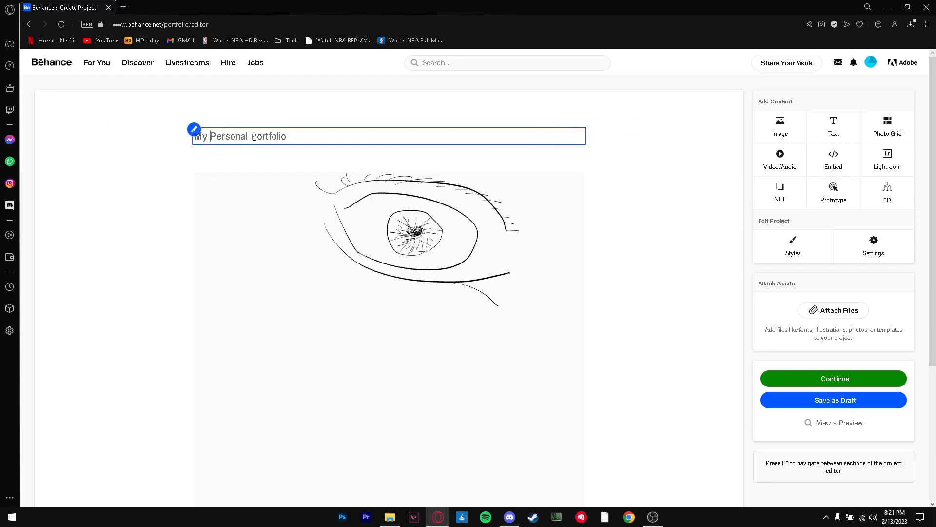
pyautogui.click(193, 131)
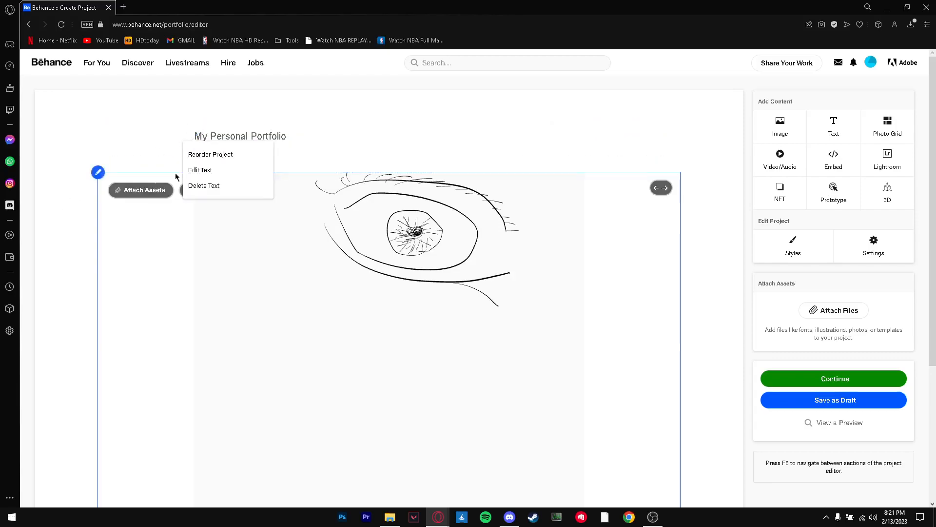
pyautogui.click(210, 171)
pyautogui.moveTo(286, 136); pyautogui.dragTo(180, 141)
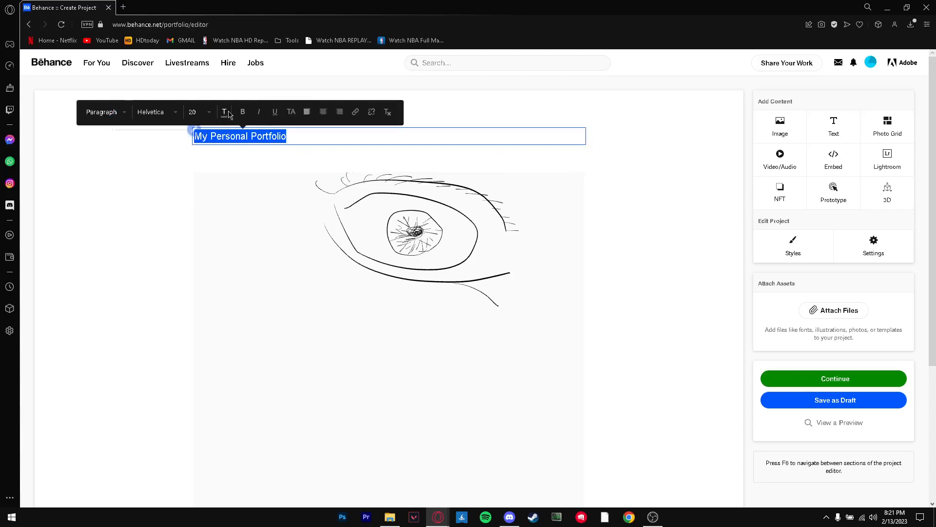
pyautogui.click(205, 115)
pyautogui.scroll(-5, 217, 219)
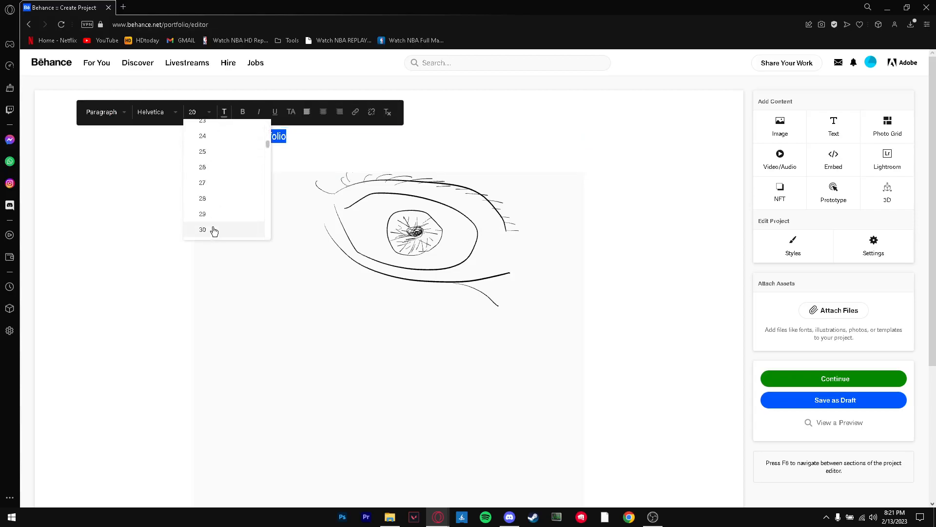
pyautogui.click(213, 228)
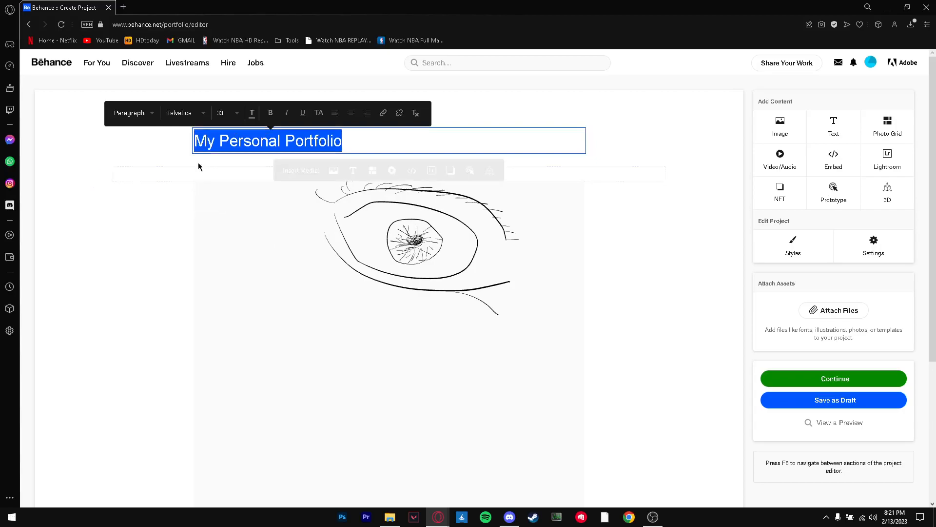
# Change the font of the "My Personal Portfolio" text to Bookman Old Style
pyautogui.click(181, 113)
pyautogui.scroll(-4, 193, 211)
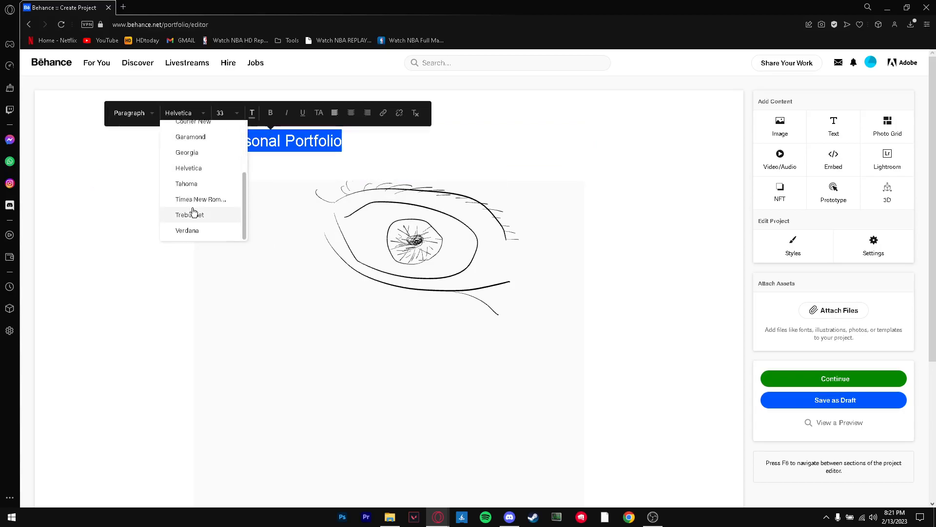
pyautogui.scroll(4, 193, 210)
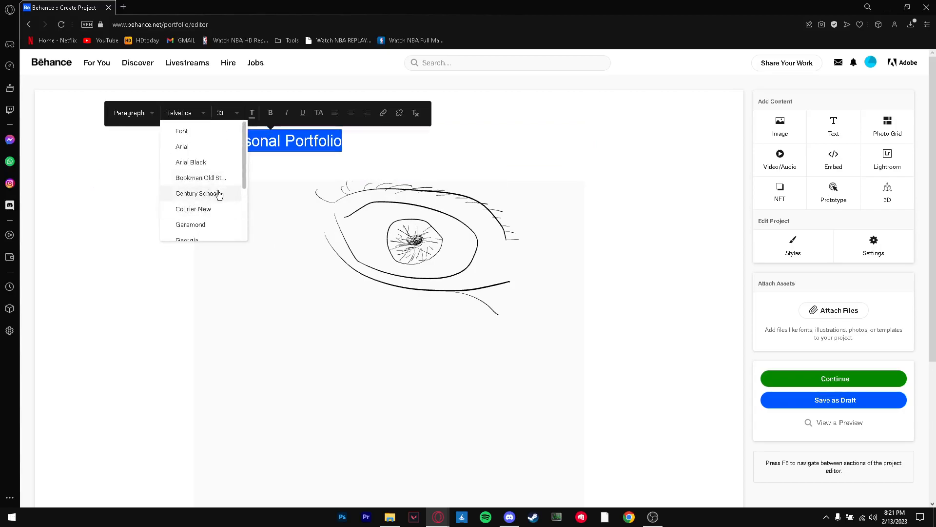
pyautogui.click(204, 177)
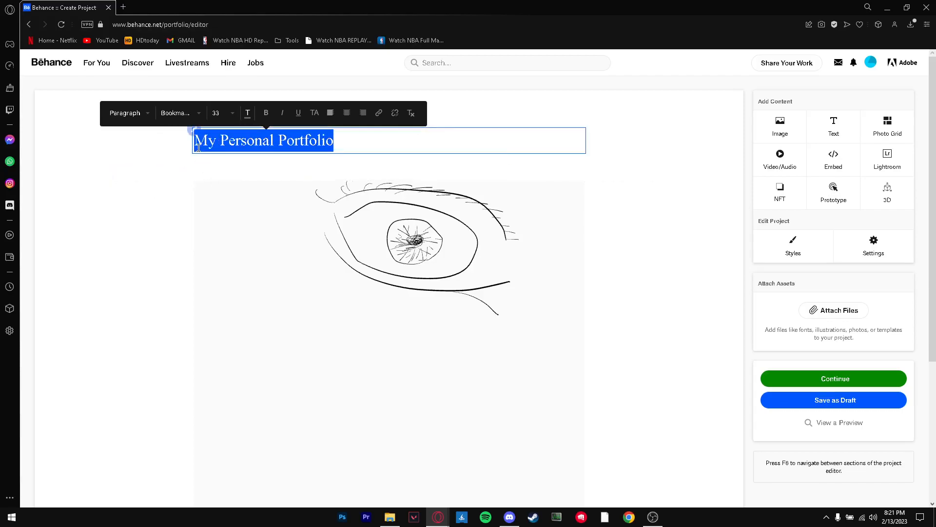
# Make the whole "My Personal Portfolio" text bold, without italics
pyautogui.click(302, 140)
pyautogui.moveTo(342, 141); pyautogui.dragTo(156, 141)
pyautogui.click(266, 114)
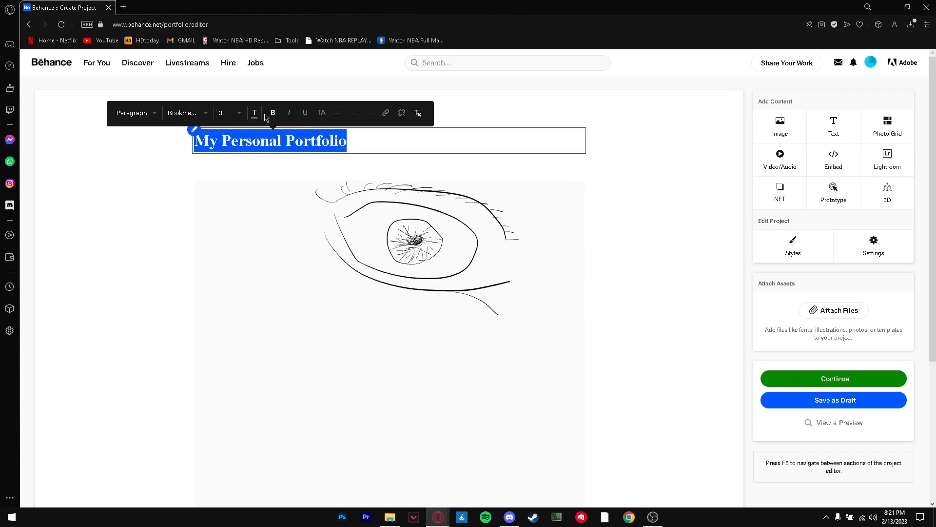
pyautogui.click(287, 113)
pyautogui.click(287, 113)
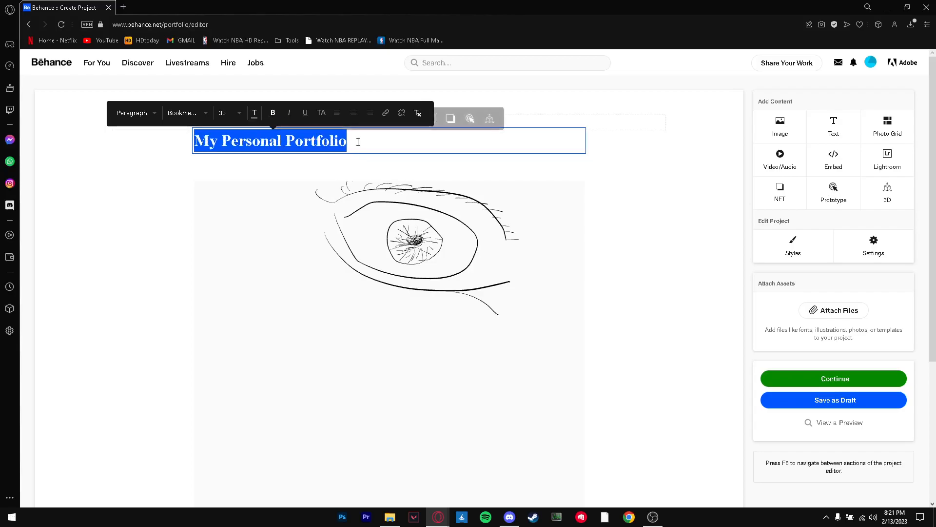
# Italicize the word "Portfolio" and center the title line
pyautogui.moveTo(348, 140); pyautogui.dragTo(287, 140)
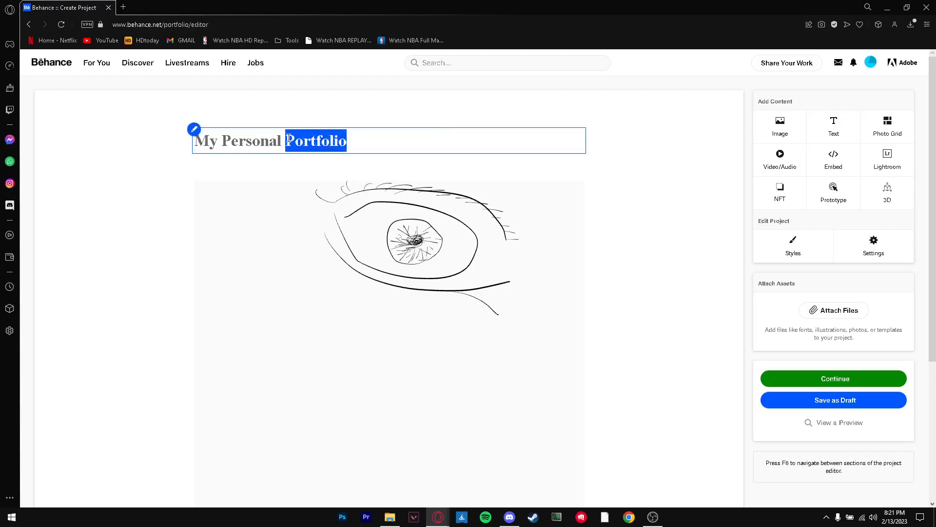
pyautogui.click(335, 114)
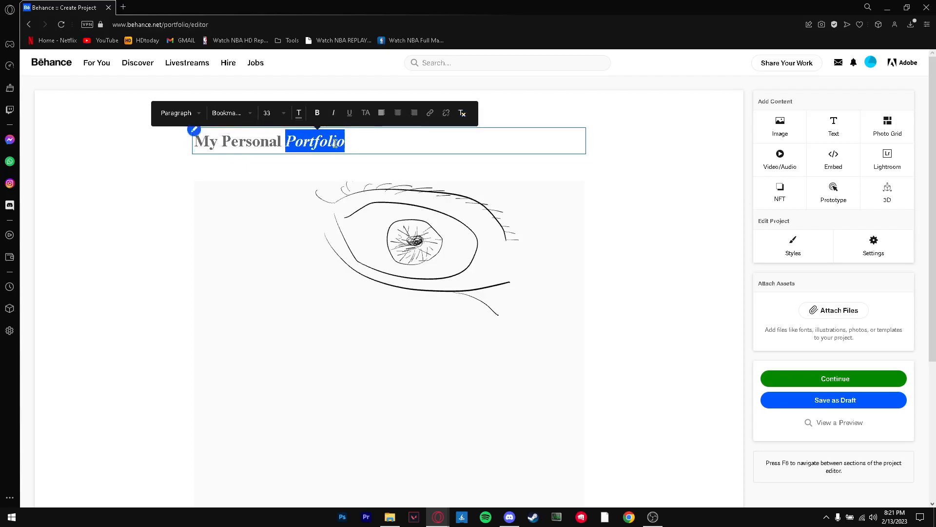
pyautogui.click(397, 114)
pyautogui.click(476, 142)
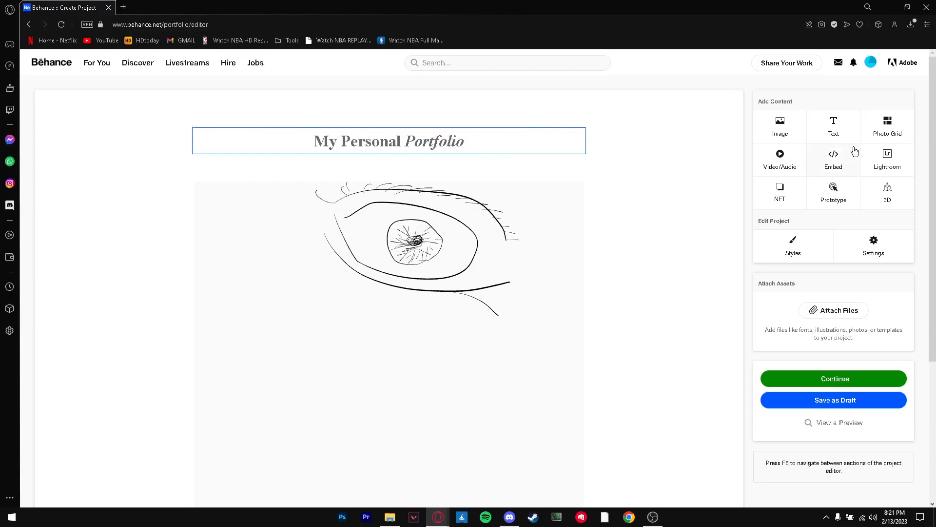
# Add an empty photo grid section below the eye drawing in the project
pyautogui.click(891, 121)
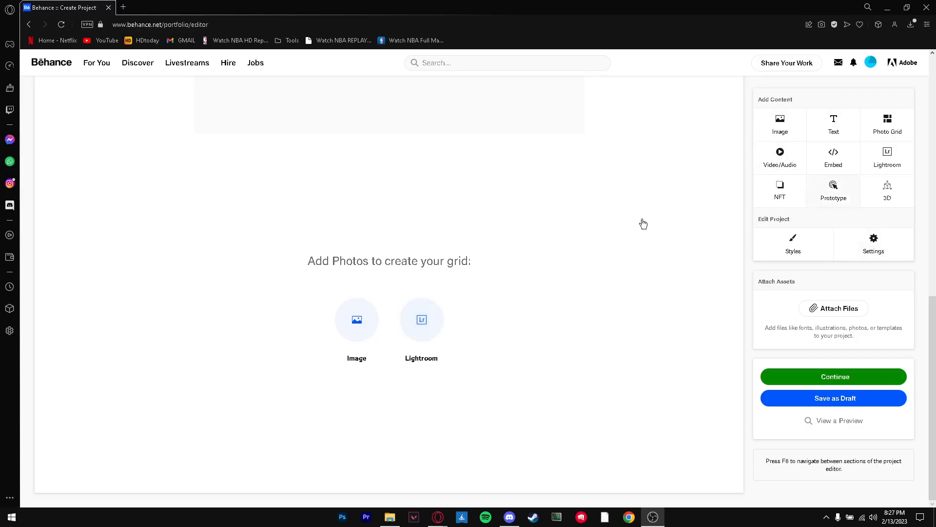
pyautogui.scroll(8, 580, 261)
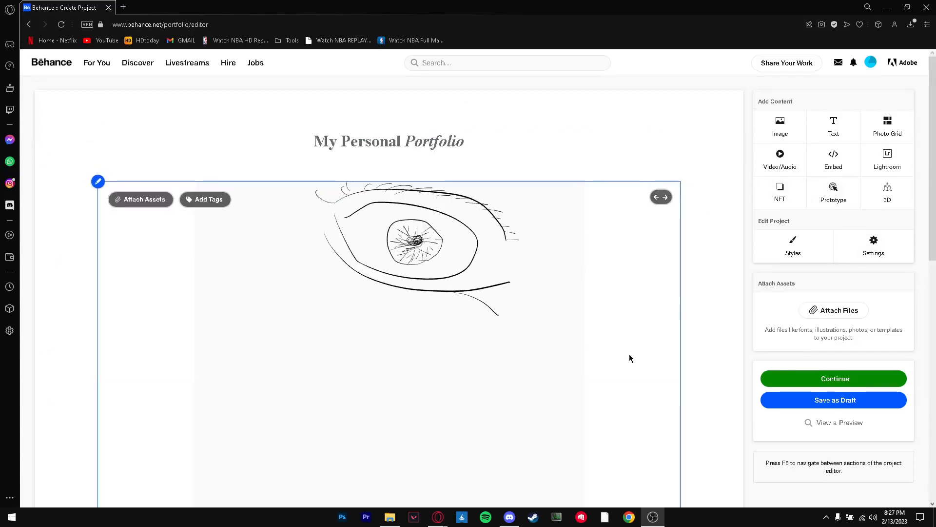
# Set the project's background color to magenta D210D5 and the content spacing to 12 px, and save the project styles
pyautogui.click(792, 244)
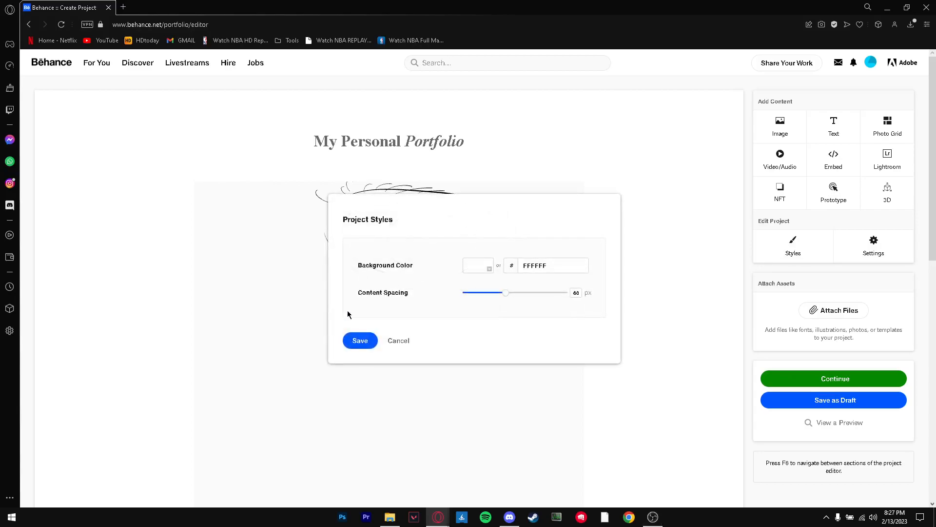
pyautogui.click(492, 268)
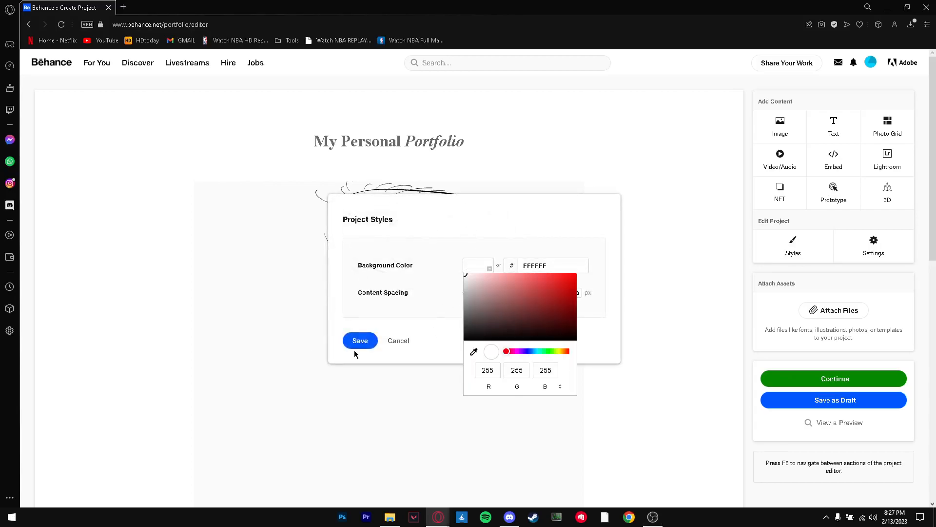
pyautogui.moveTo(507, 351); pyautogui.dragTo(517, 351)
pyautogui.moveTo(523, 299); pyautogui.dragTo(590, 269)
pyautogui.moveTo(508, 294); pyautogui.dragTo(474, 292)
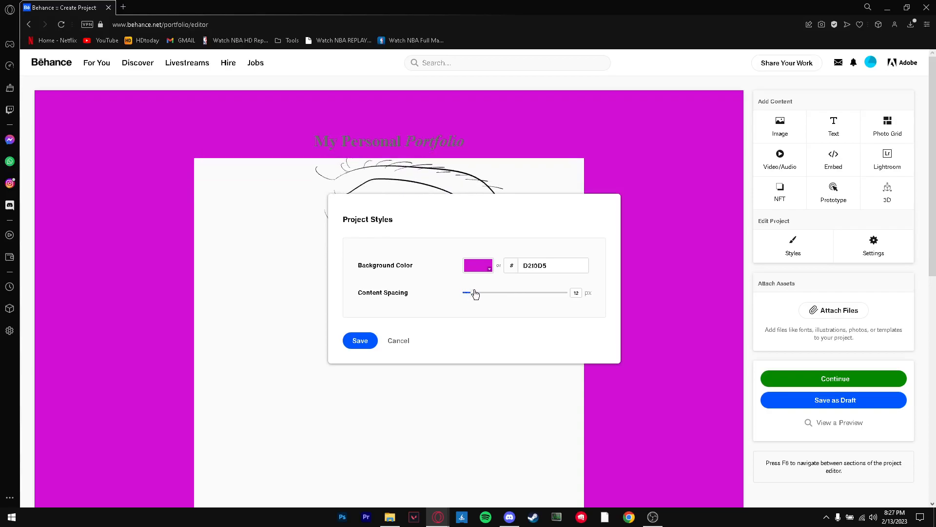
pyautogui.click(353, 341)
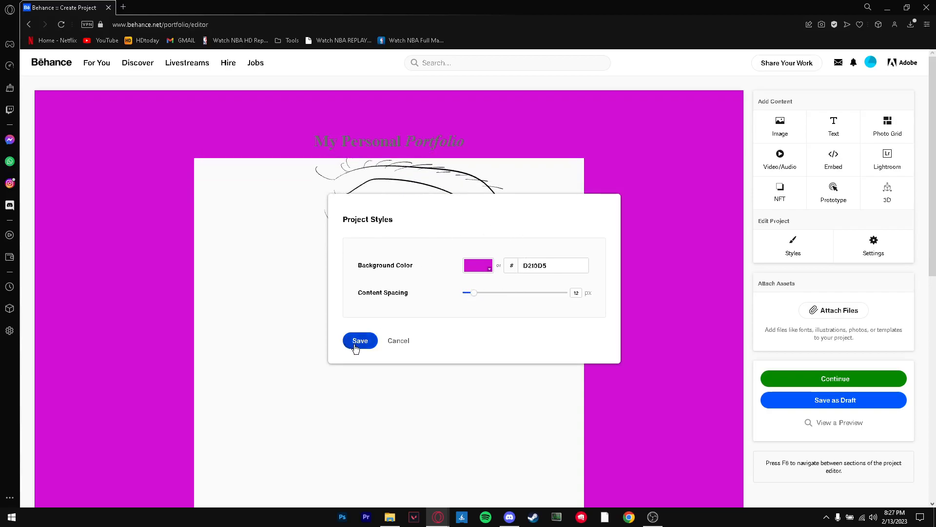
# Apply the Header text style to the whole "My Personal Portfolio" line
pyautogui.click(379, 141)
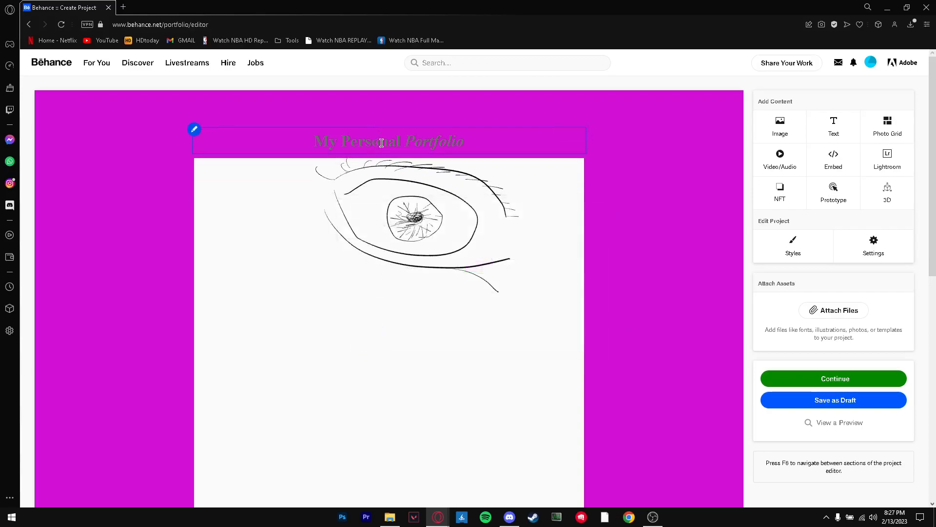
pyautogui.moveTo(487, 142)
pyautogui.mouseDown()
pyautogui.moveTo(333, 134)
pyautogui.moveTo(298, 142)
pyautogui.mouseUp()
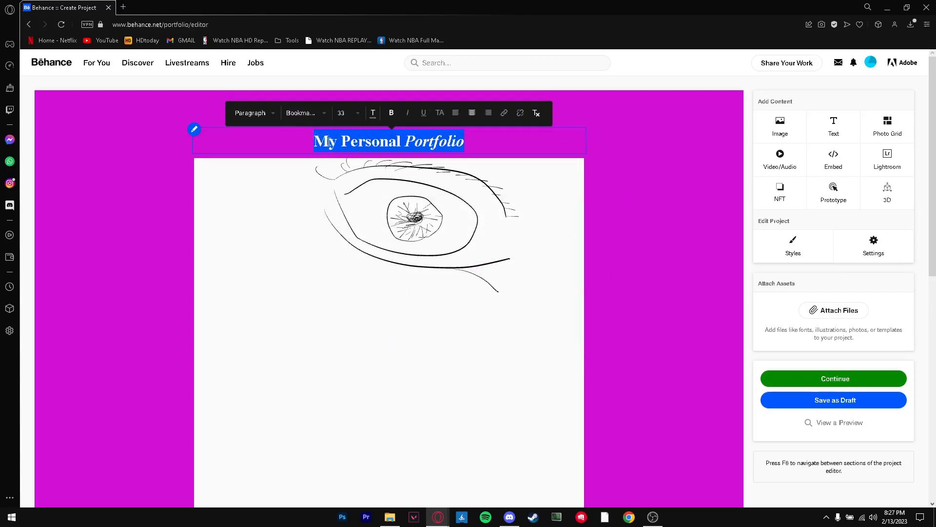
pyautogui.click(258, 114)
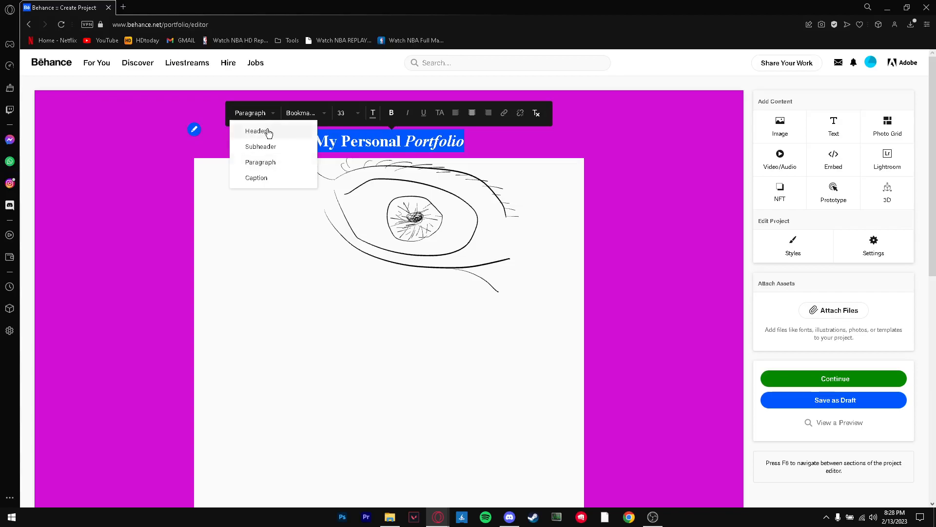
pyautogui.click(264, 130)
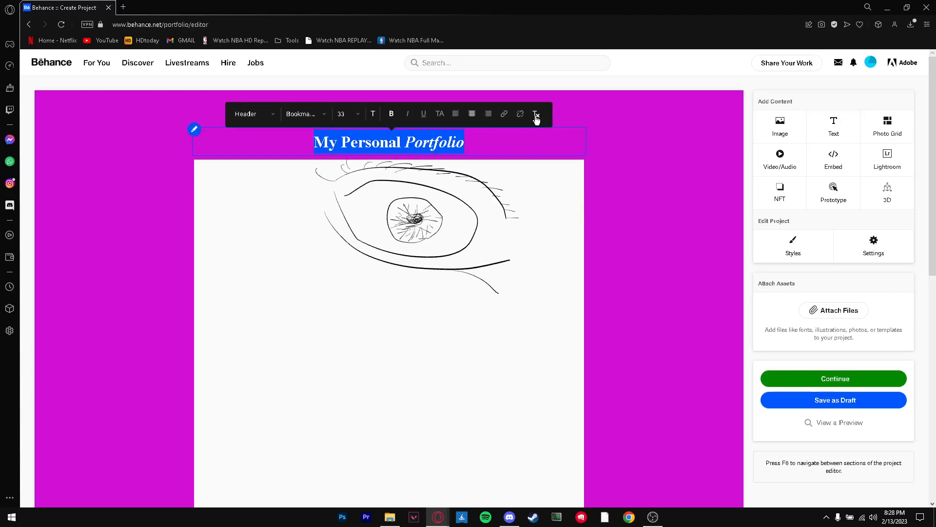
pyautogui.tripleClick(444, 143)
pyautogui.click(195, 130)
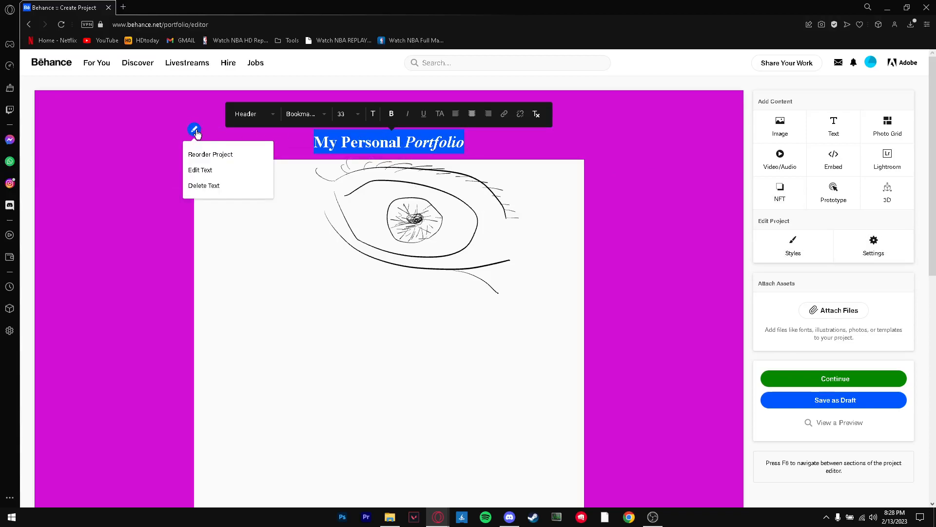
pyautogui.click(207, 170)
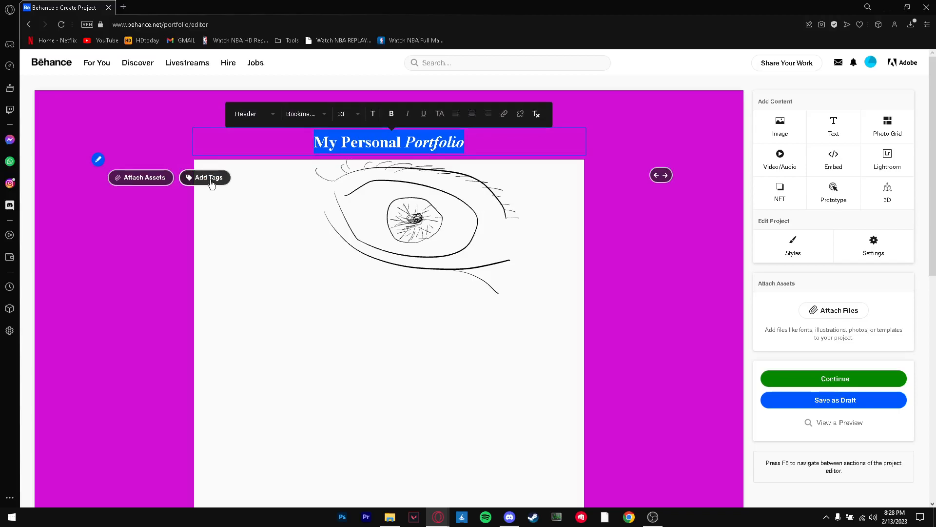
pyautogui.click(194, 129)
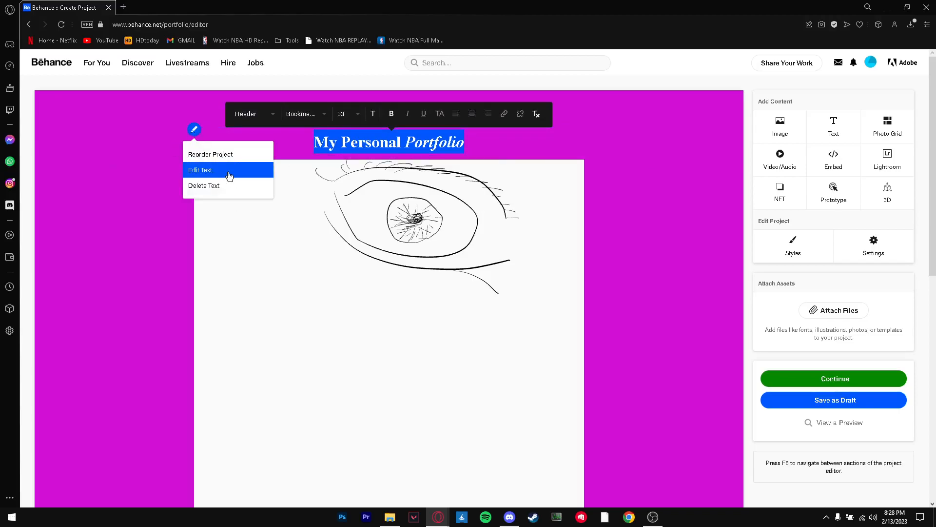
pyautogui.click(218, 172)
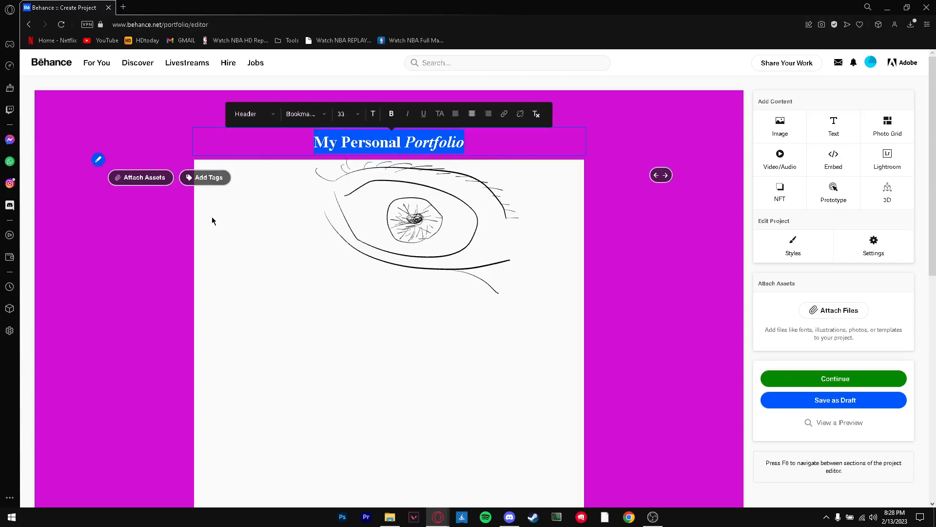
# Tag the eye drawing with the keywords "portfolio" and "web design"
pyautogui.click(204, 178)
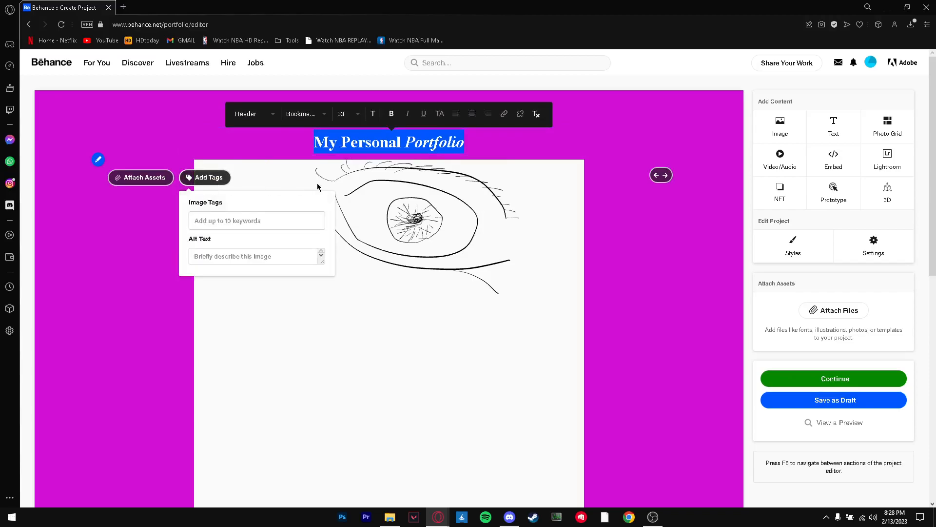
pyautogui.click(271, 222)
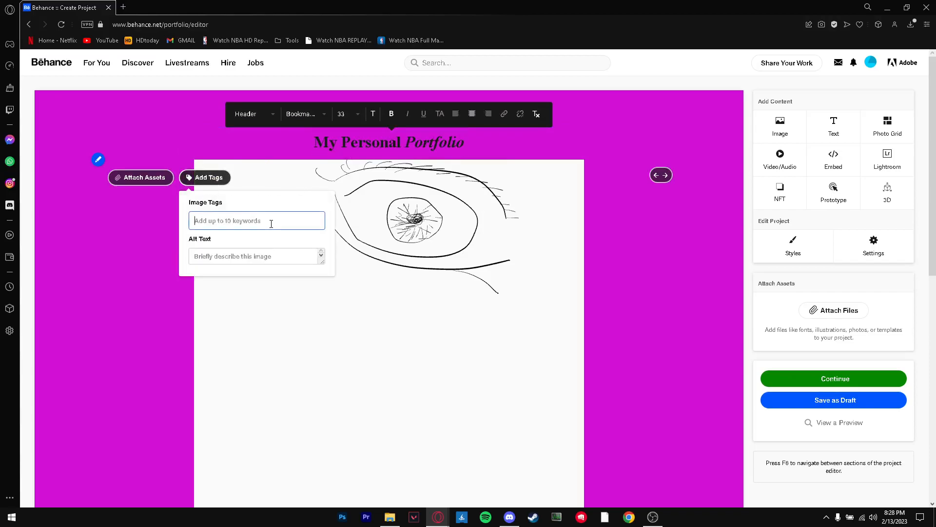
pyautogui.write('por')
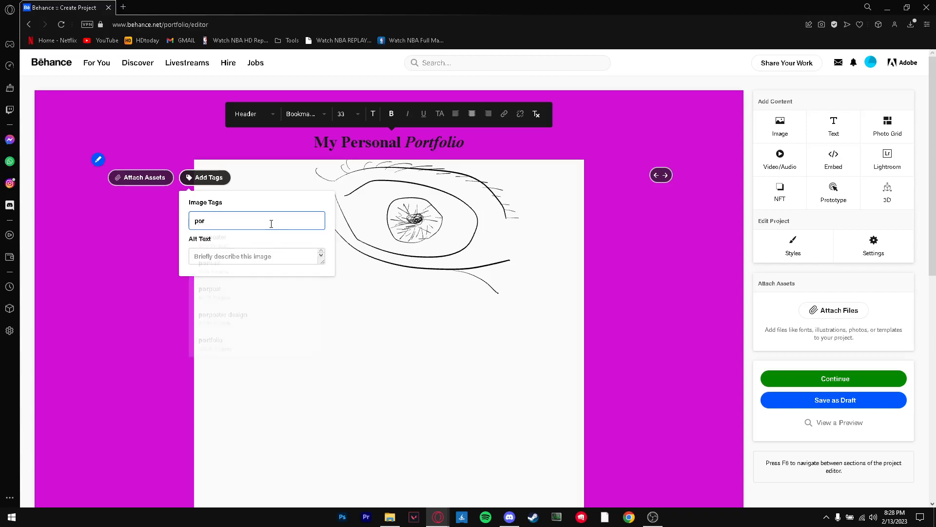
pyautogui.write('tfolio')
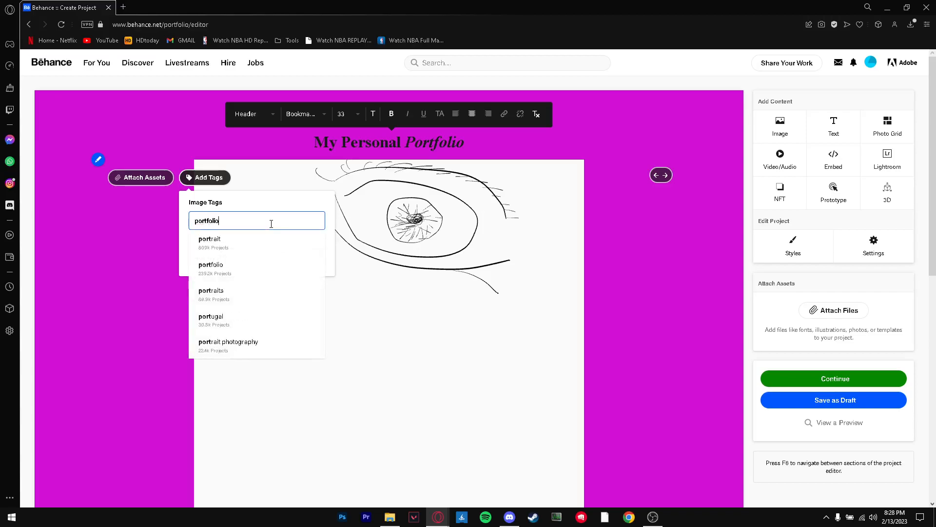
pyautogui.press('Return')
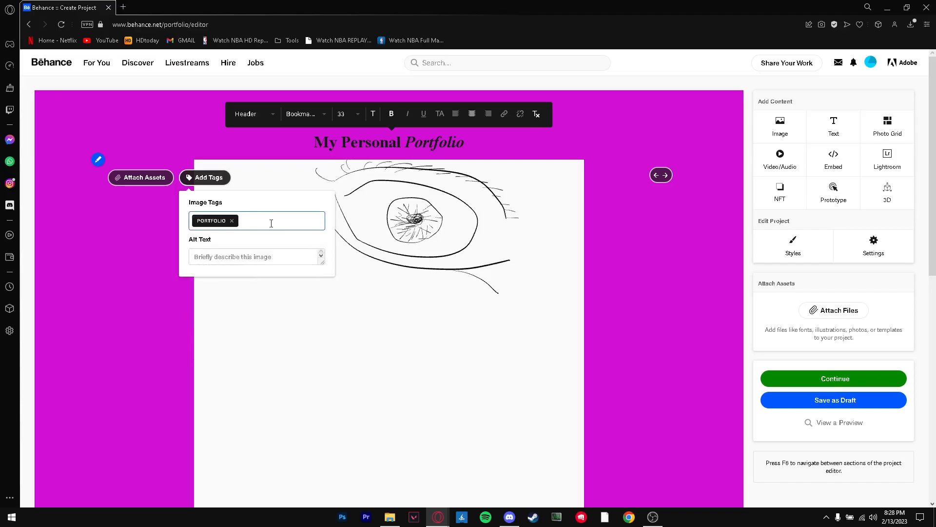
pyautogui.write('web desig')
pyautogui.click(245, 239)
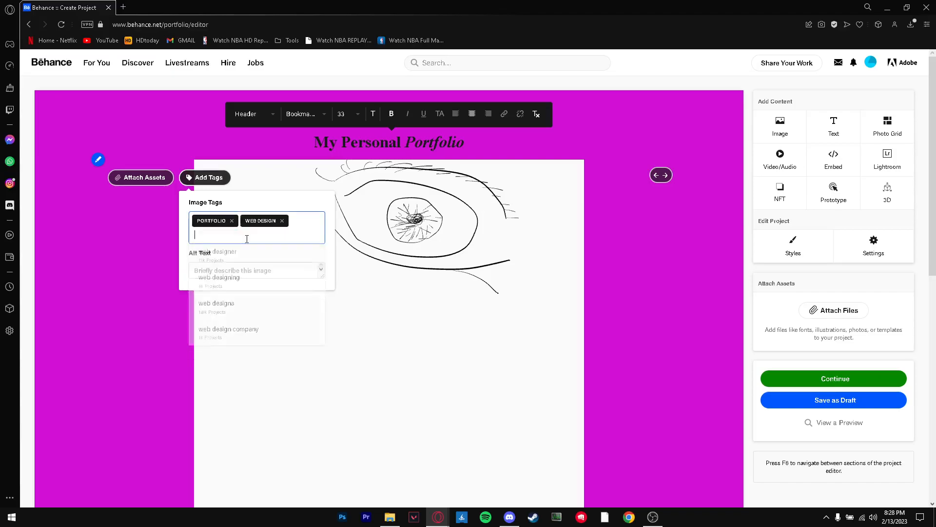
# Enter "eye" as the alt text of the eye drawing
pyautogui.click(279, 271)
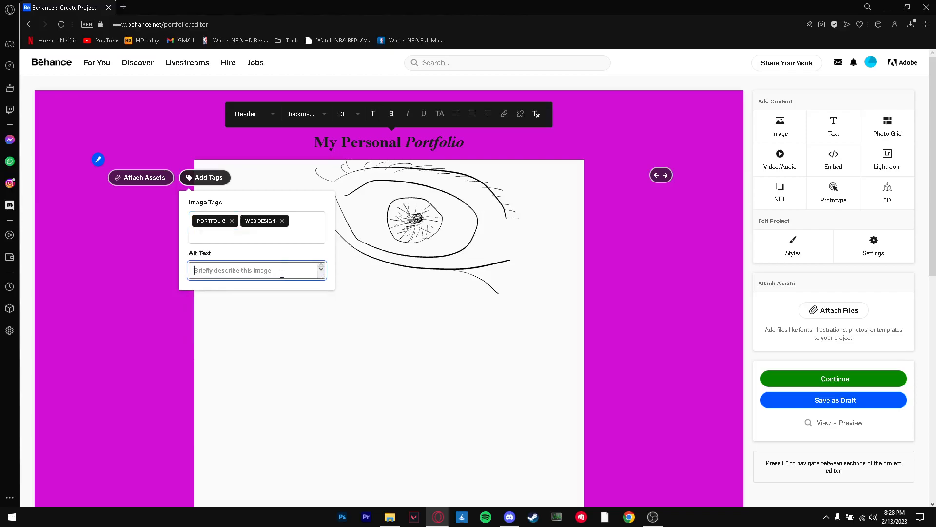
pyautogui.write('eye')
pyautogui.press('Return')
pyautogui.click(163, 273)
# Try to attach the downloaded image Solid_white.svg (1).jpg to the project as a source file, and close the Source Files dialog
pyautogui.click(145, 177)
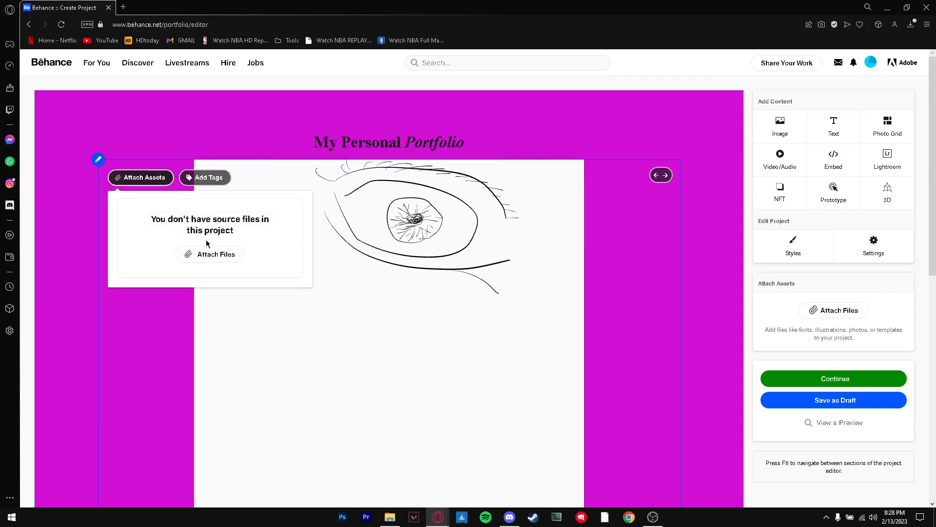
pyautogui.click(212, 254)
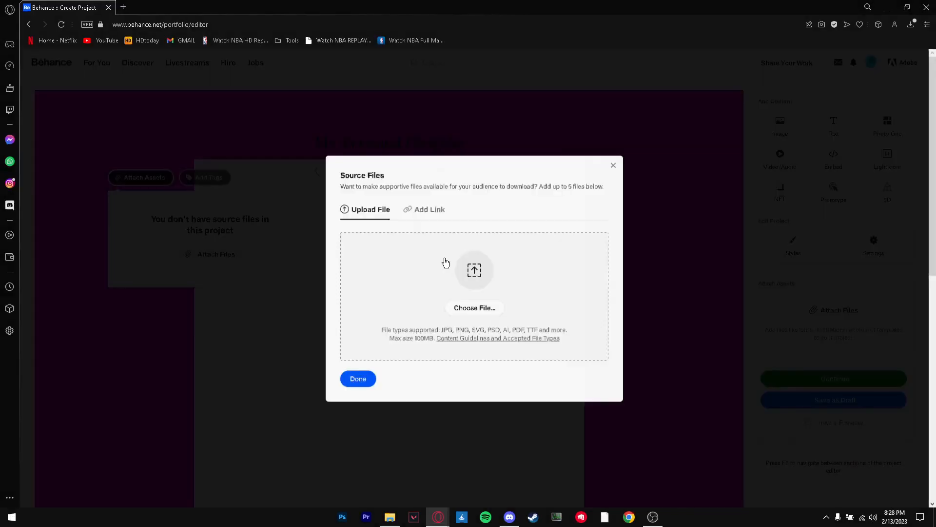
pyautogui.click(483, 271)
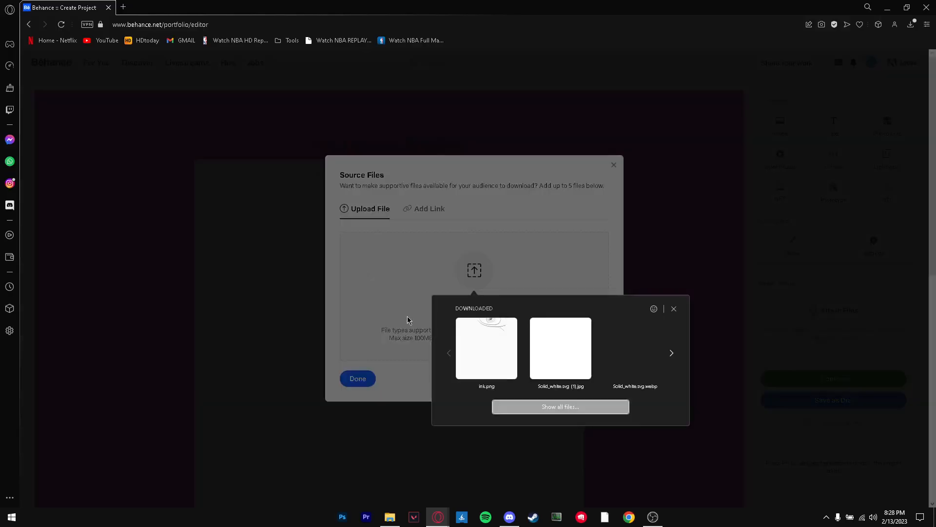
pyautogui.moveTo(512, 369)
pyautogui.mouseDown()
pyautogui.moveTo(504, 368)
pyautogui.moveTo(553, 356)
pyautogui.moveTo(539, 355)
pyautogui.mouseUp()
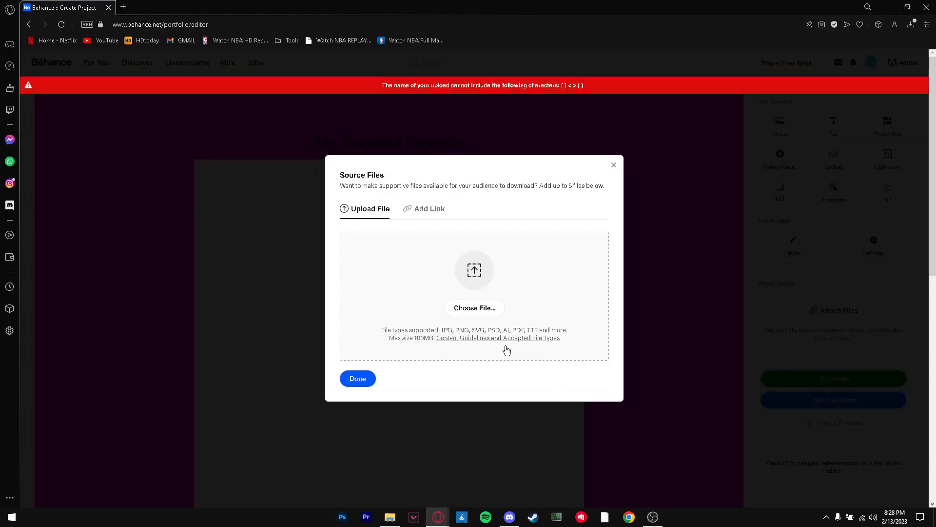
pyautogui.click(474, 271)
pyautogui.click(480, 336)
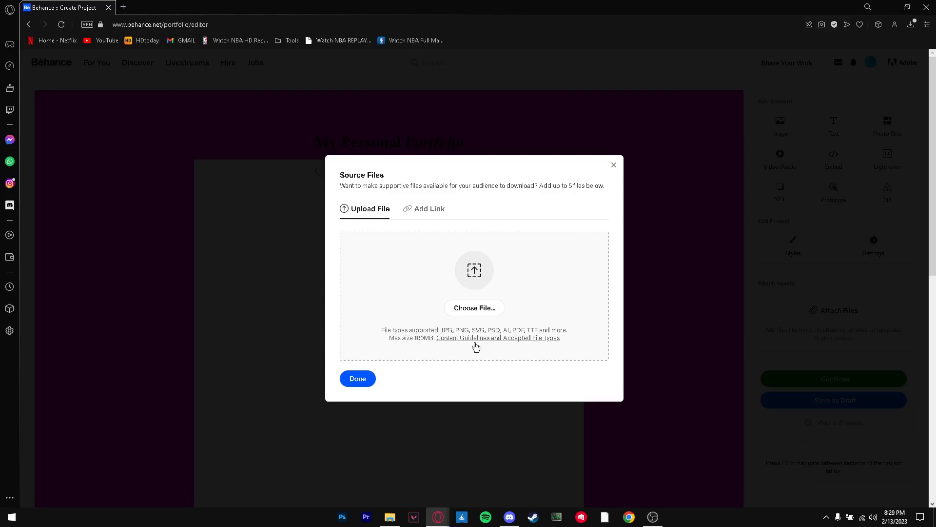
pyautogui.click(613, 165)
pyautogui.scroll(-2, 394, 347)
pyautogui.scroll(2, 394, 348)
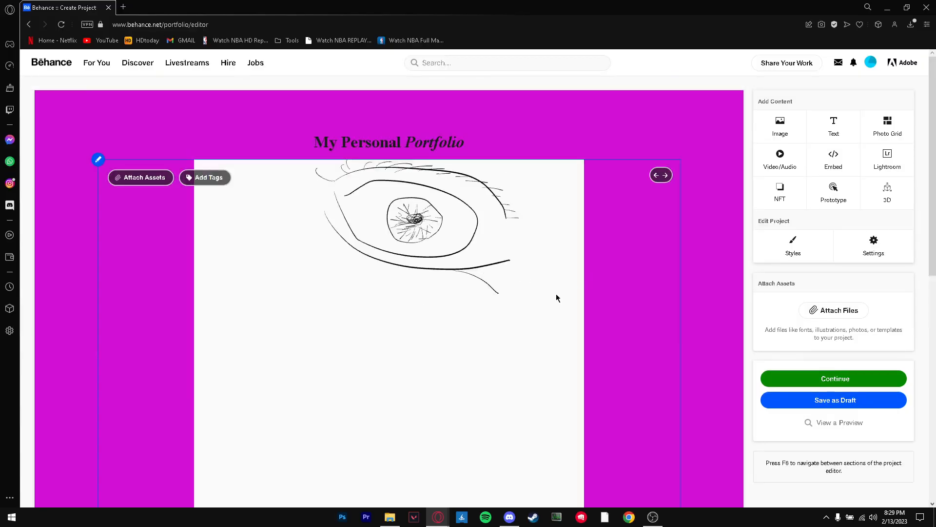
# Open the project settings and title the project "Portfolio"
pyautogui.moveTo(663, 177)
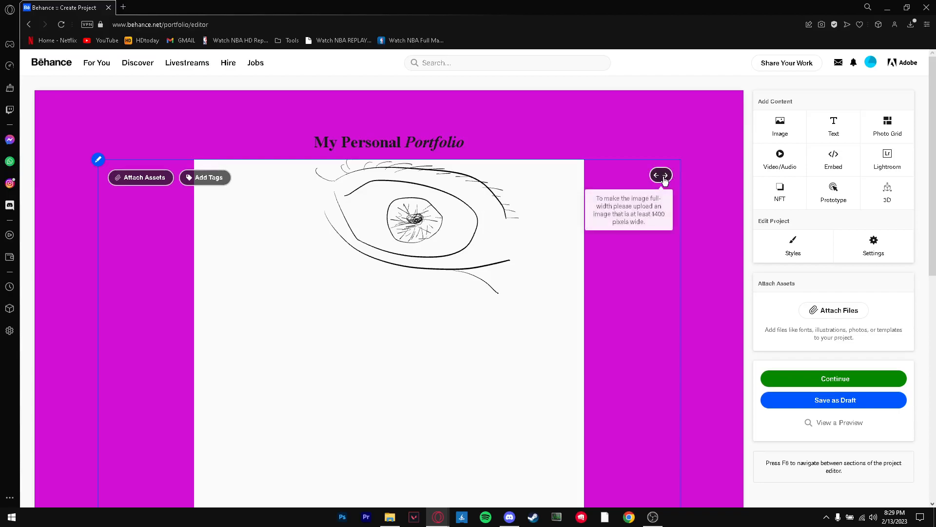
pyautogui.click(855, 248)
pyautogui.click(894, 241)
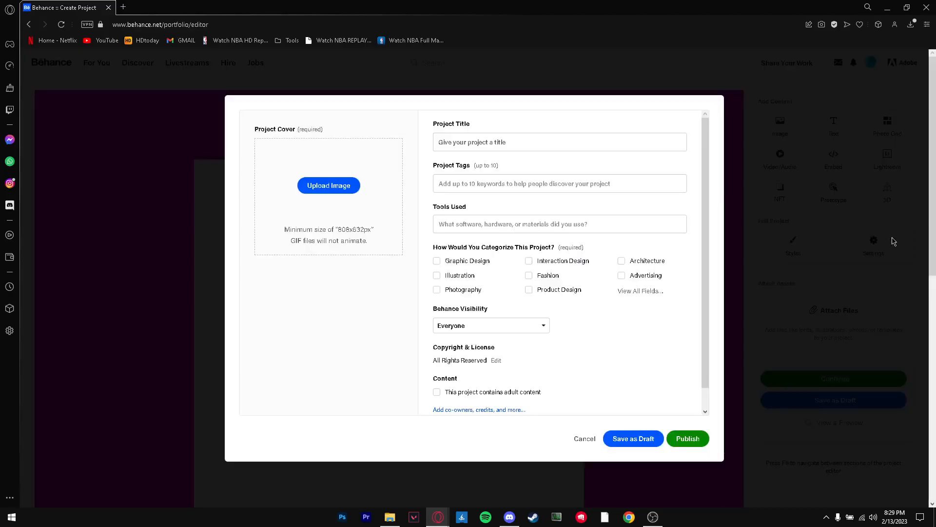
pyautogui.click(492, 141)
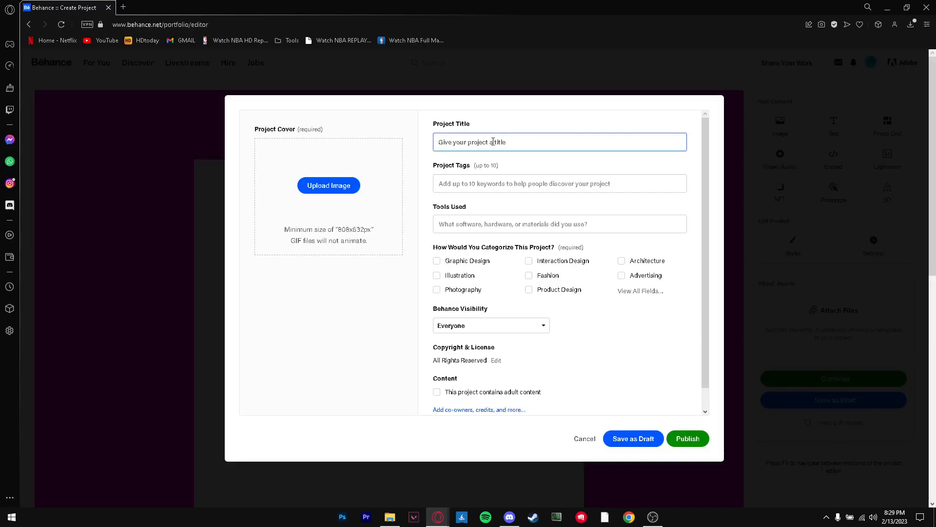
pyautogui.write('Portfolio')
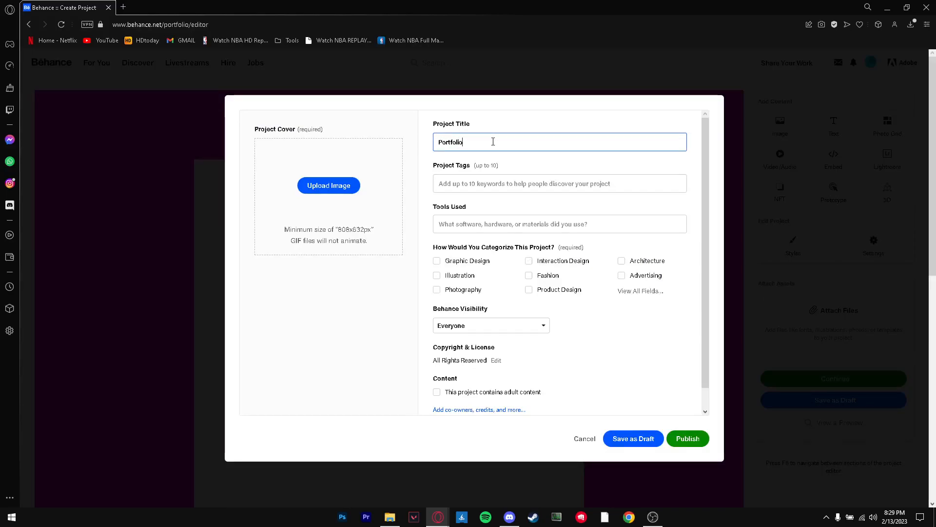
pyautogui.click(477, 183)
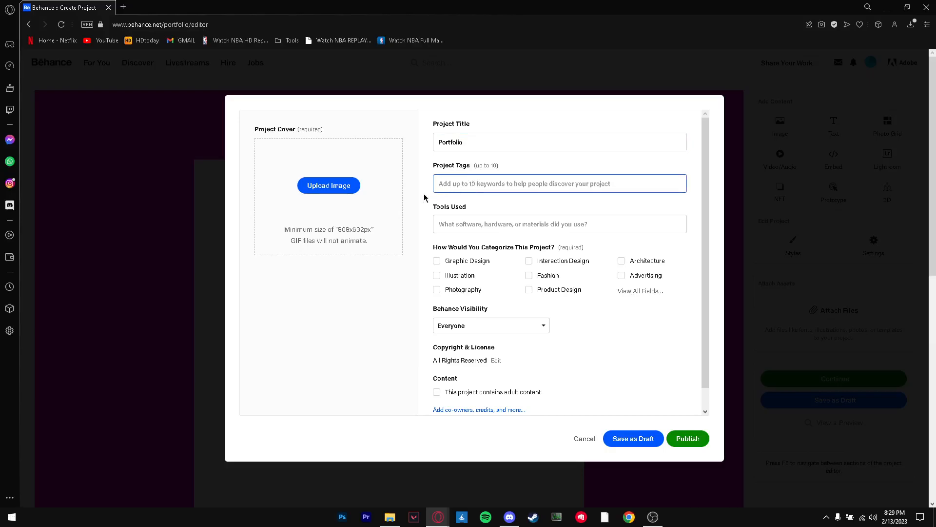
# Try to upload the downloaded file images.jfif as the project cover
pyautogui.click(312, 191)
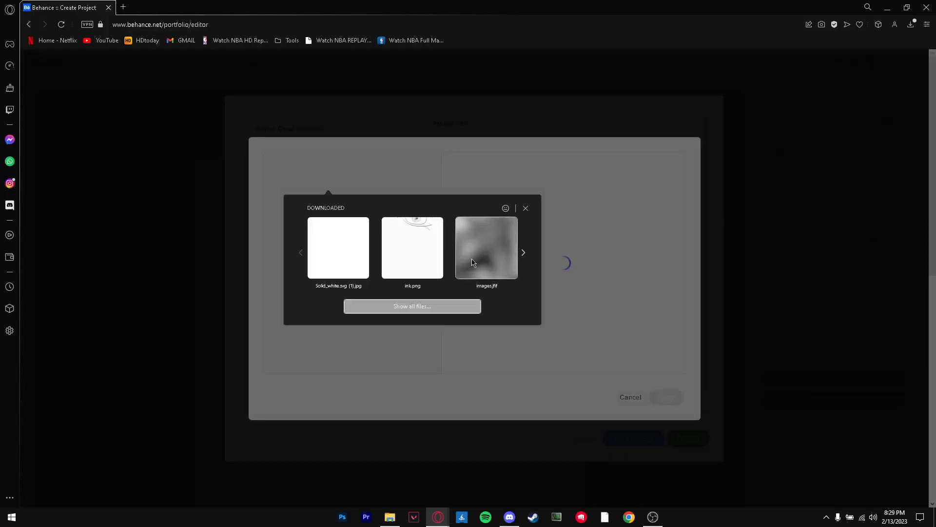
pyautogui.click(472, 262)
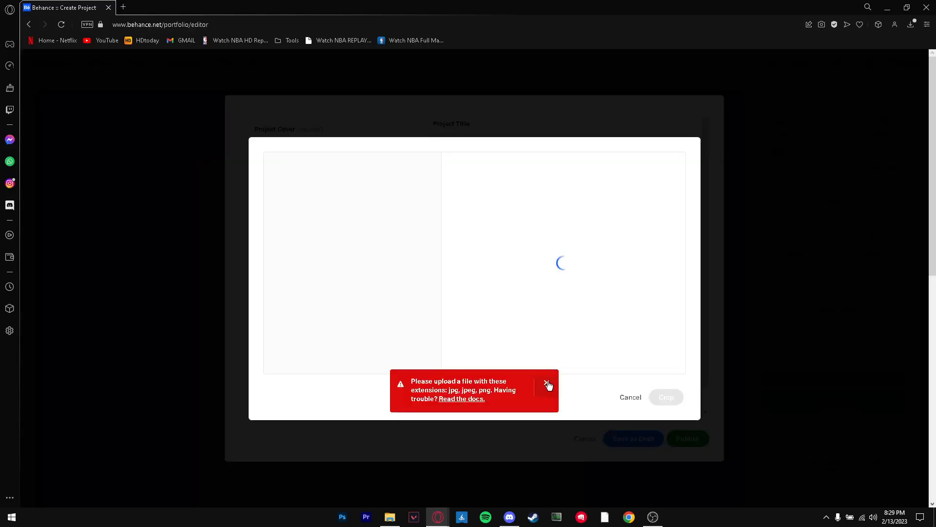
pyautogui.click(547, 385)
pyautogui.click(669, 315)
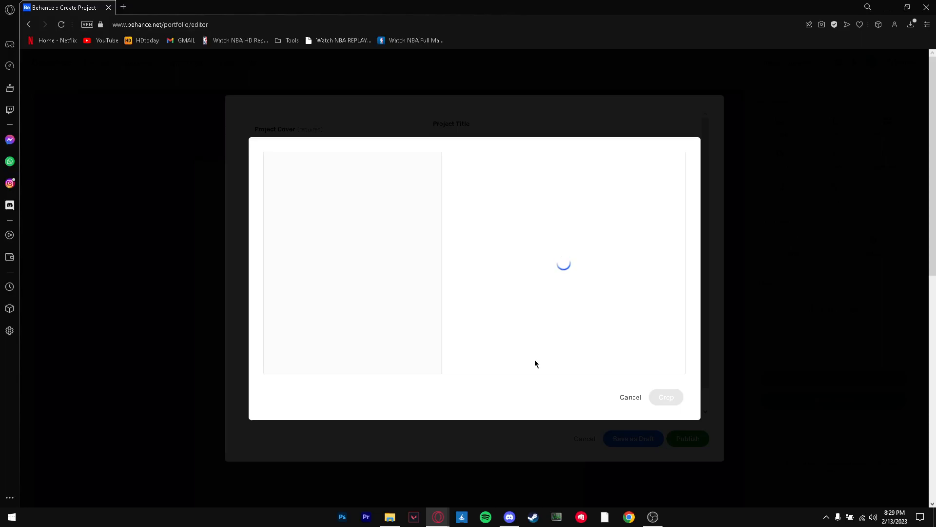
# Categorize the project under Photography, Graphic Design and Advertising, and save it as a draft
pyautogui.scroll(-1, 622, 303)
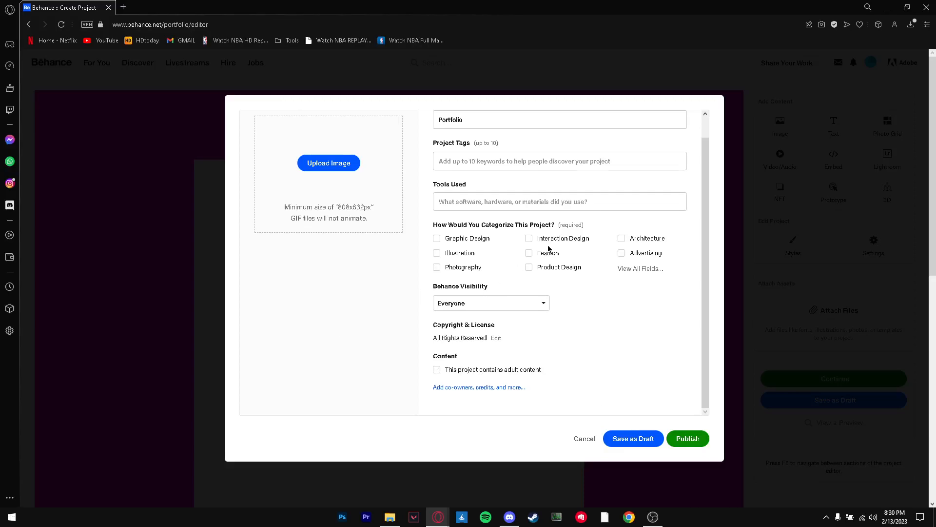
pyautogui.moveTo(480, 225); pyautogui.dragTo(506, 227)
pyautogui.click(506, 227)
pyautogui.click(436, 268)
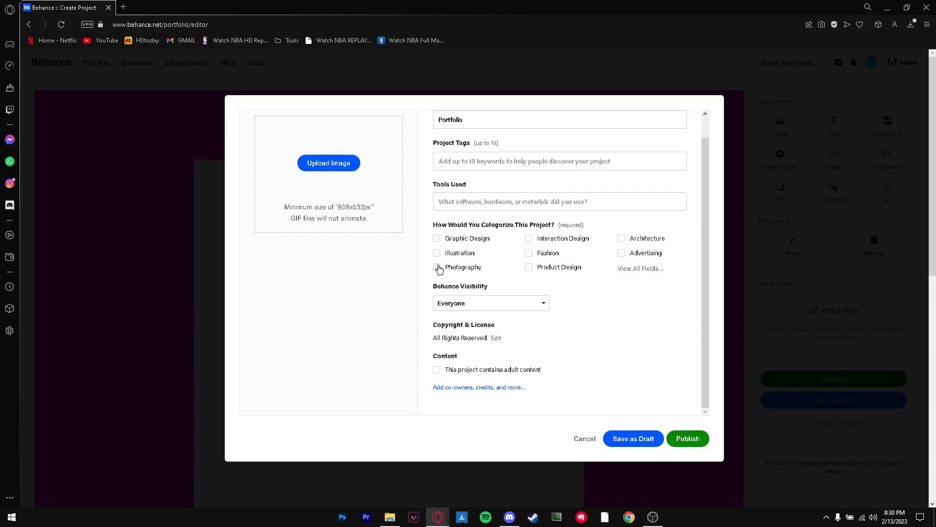
pyautogui.click(436, 239)
pyautogui.click(629, 251)
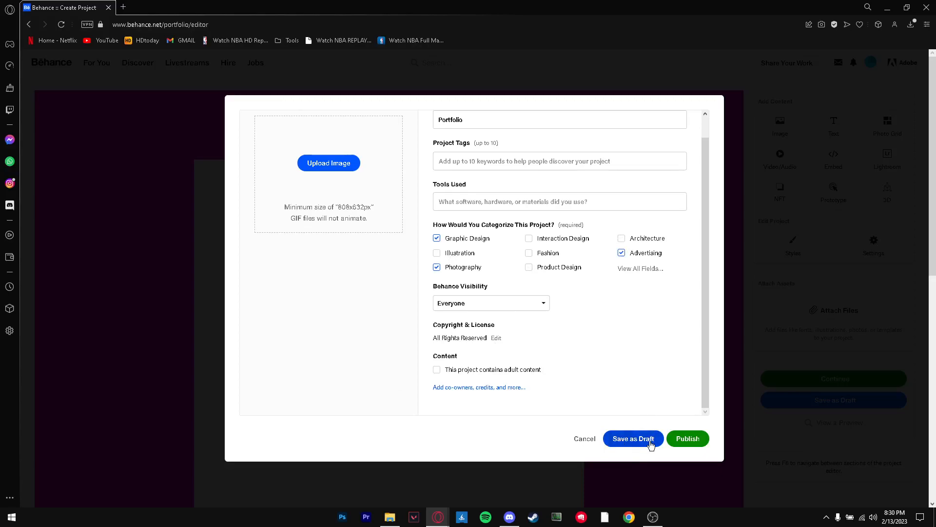
pyautogui.click(650, 442)
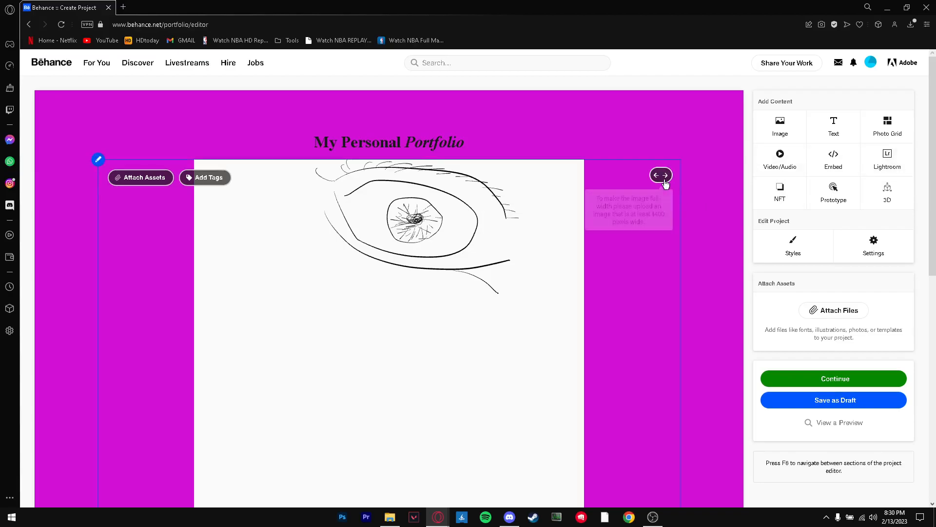
# Add a text block below the eye drawing reading "Beatifull work of art made by me. It is a drawing of an eye which took over 32 hours of painting."
pyautogui.scroll(-8, 668, 183)
pyautogui.scroll(9, 571, 237)
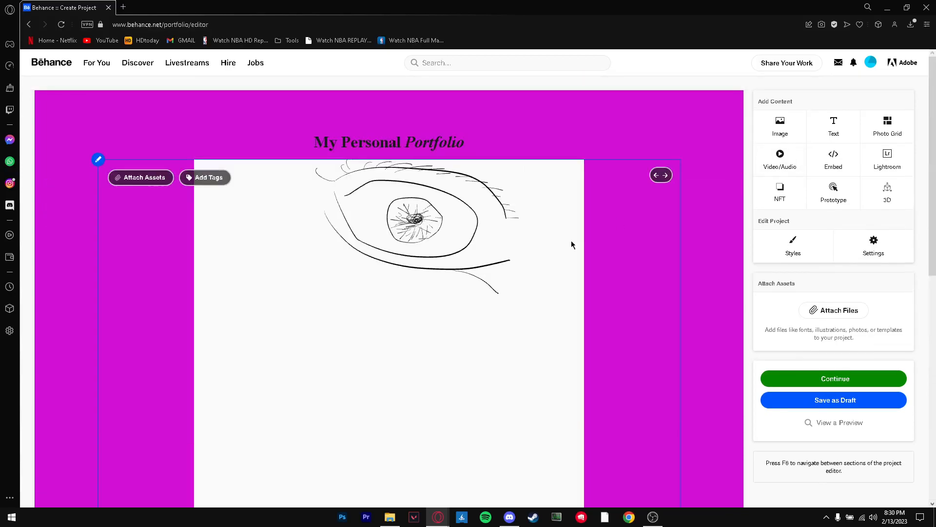
pyautogui.click(819, 120)
pyautogui.scroll(-5, 331, 218)
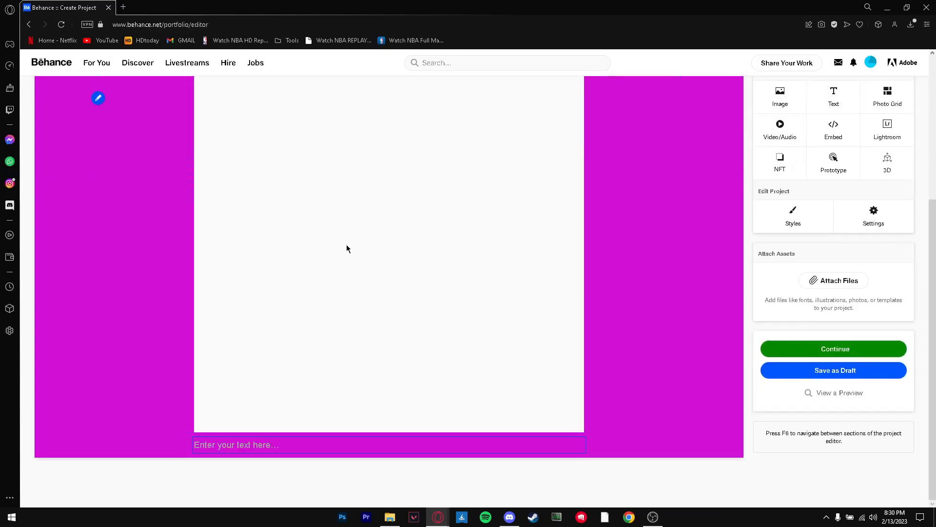
pyautogui.click(236, 446)
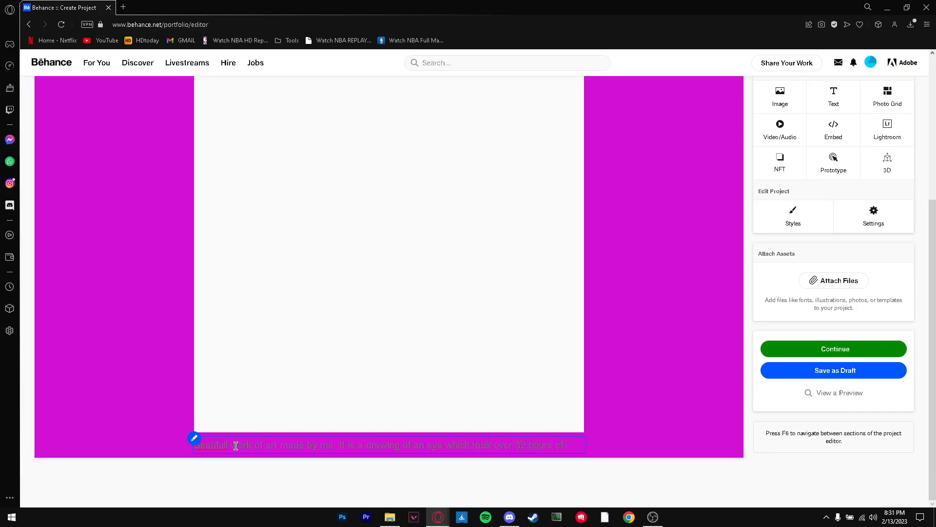
pyautogui.write('ting.')
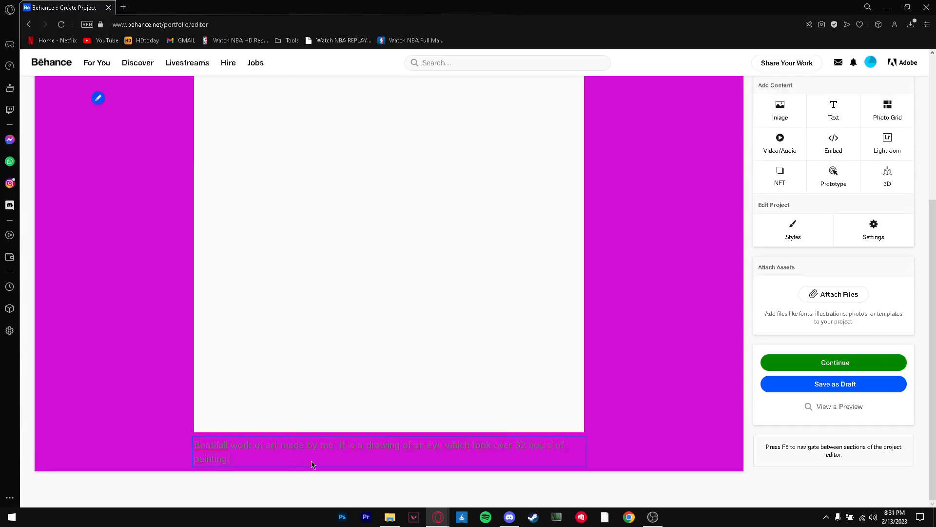
# Reorder the project content so the description text sits between the title and the image, and save the new order
pyautogui.scroll(5, 412, 185)
pyautogui.scroll(-5, 522, 166)
pyautogui.click(194, 438)
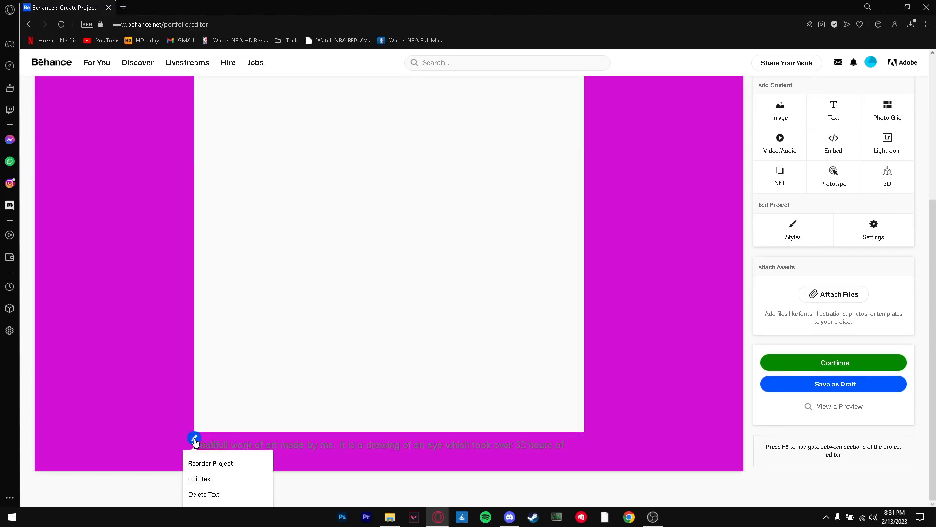
pyautogui.click(225, 463)
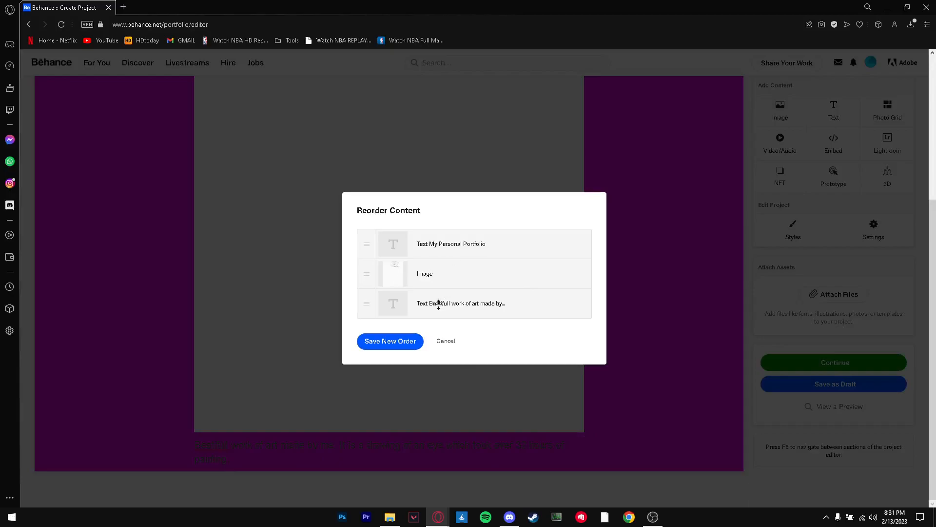
pyautogui.moveTo(435, 299); pyautogui.dragTo(440, 274)
pyautogui.moveTo(366, 303); pyautogui.dragTo(368, 269)
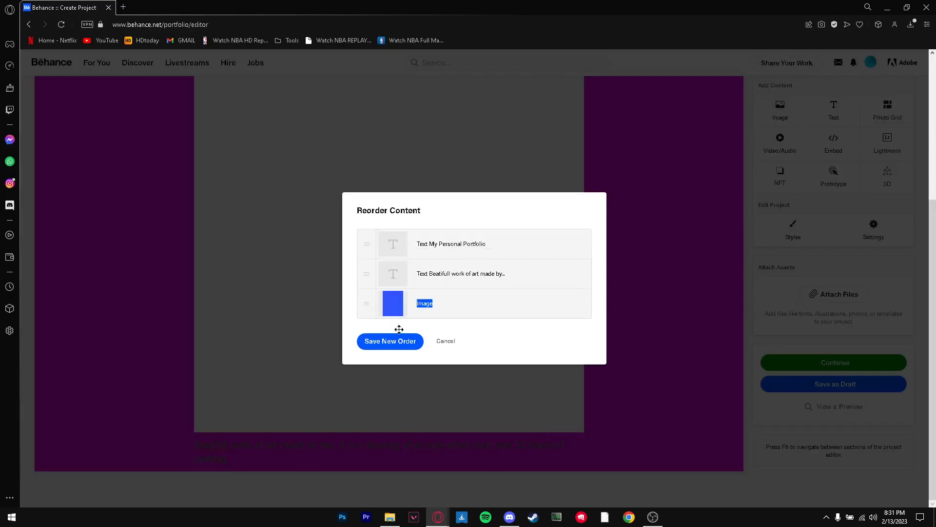
pyautogui.click(393, 341)
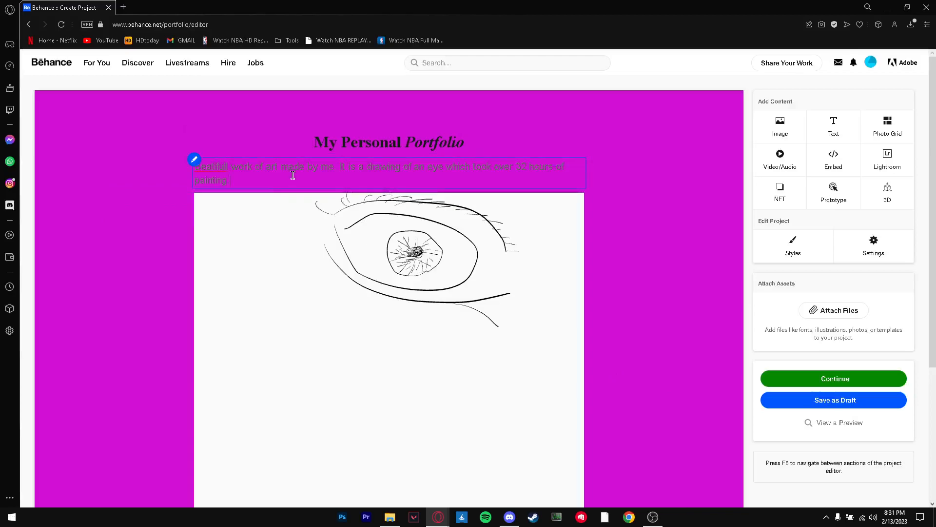
# Format the whole description text as bold, italic, underlined and all caps, and center it
pyautogui.click(272, 176)
pyautogui.moveTo(238, 177); pyautogui.dragTo(162, 163)
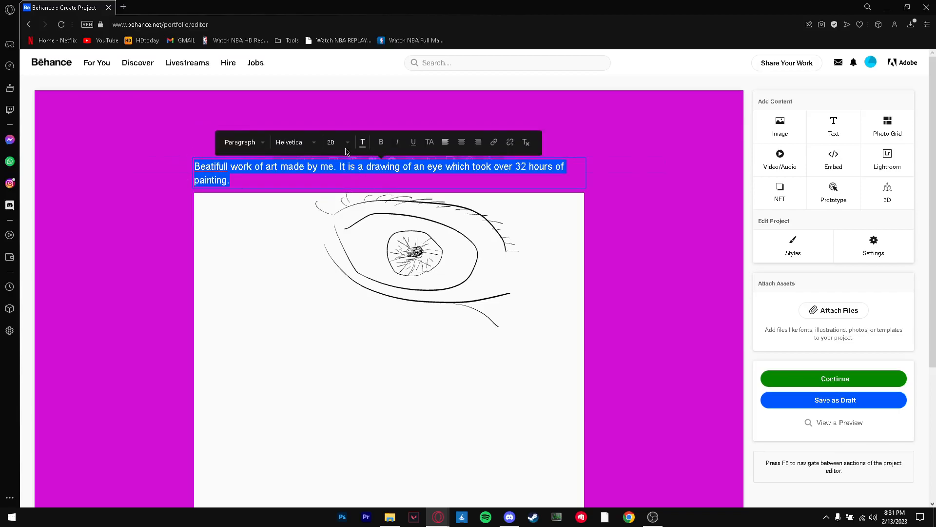
pyautogui.click(382, 146)
pyautogui.click(407, 145)
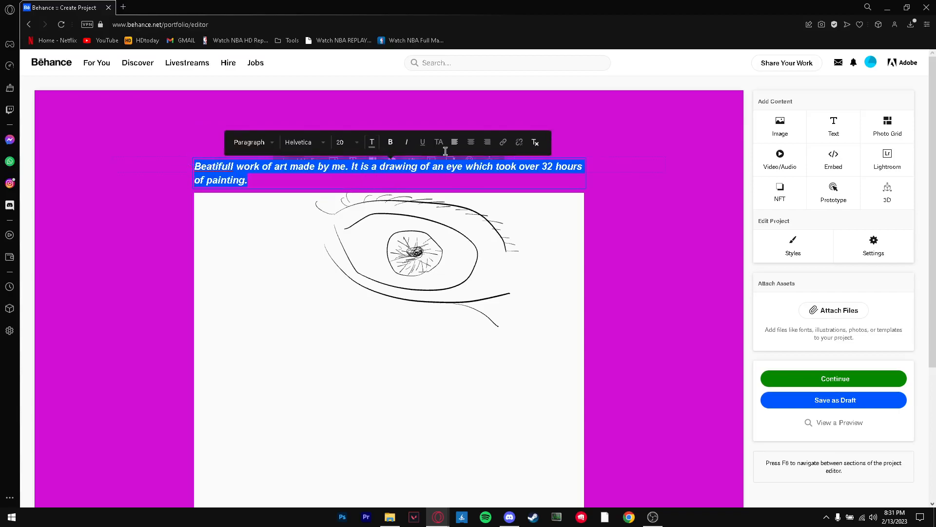
pyautogui.click(423, 142)
pyautogui.click(439, 143)
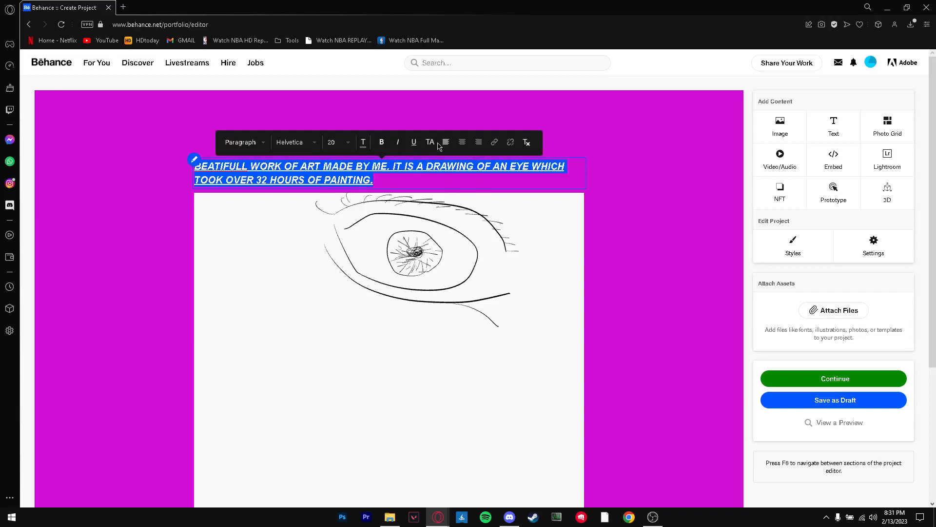
pyautogui.click(430, 143)
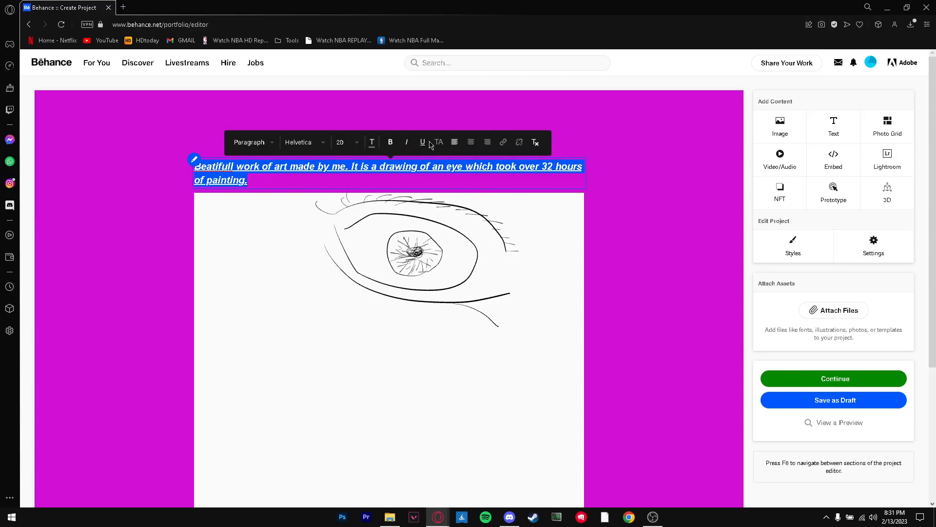
pyautogui.click(440, 143)
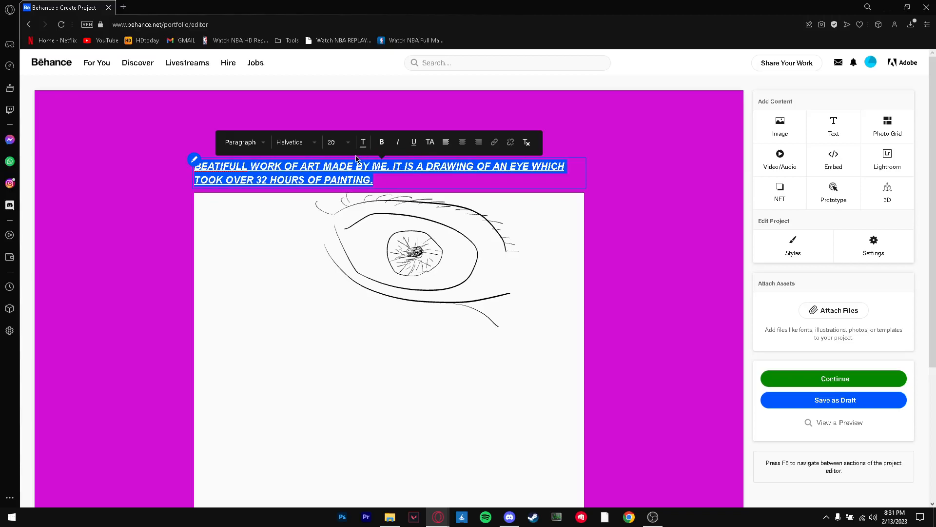
pyautogui.click(463, 143)
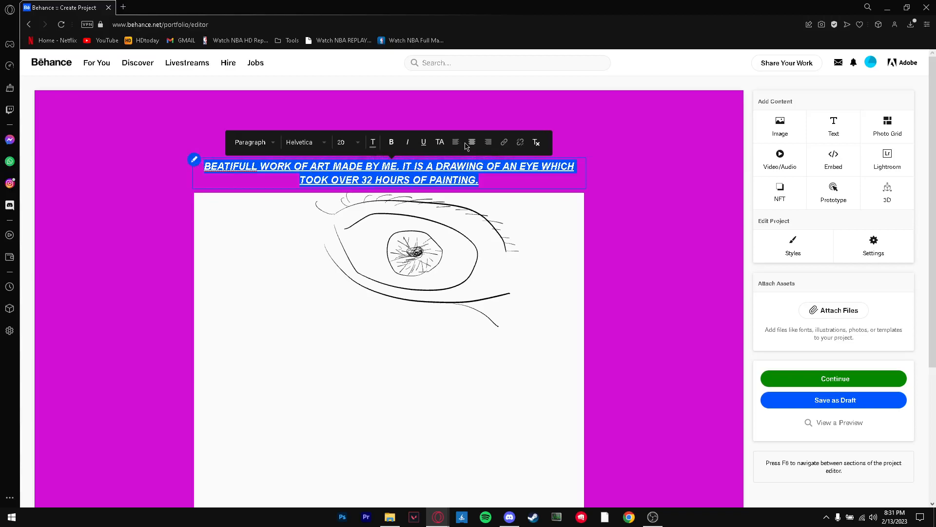
# Turn the selected description text into a web link that opens in a new tab, and deselect the text
pyautogui.click(502, 142)
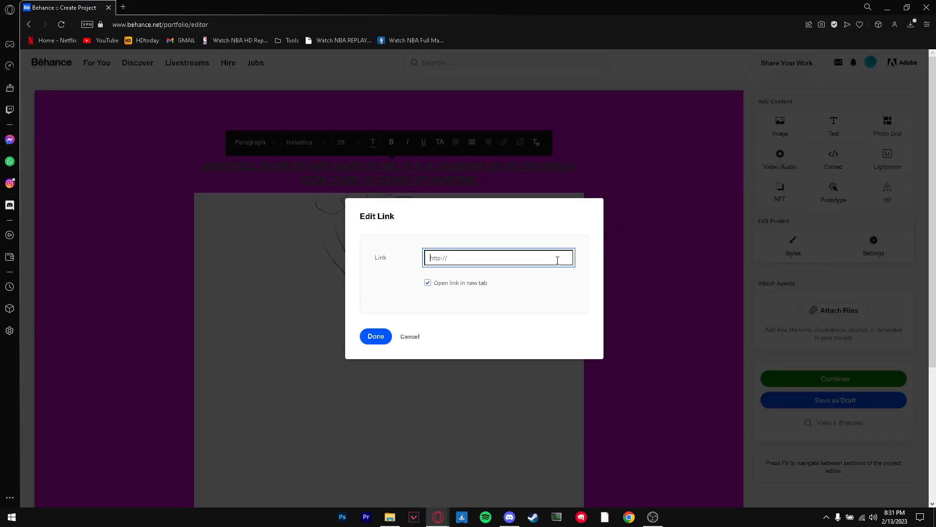
pyautogui.click(477, 259)
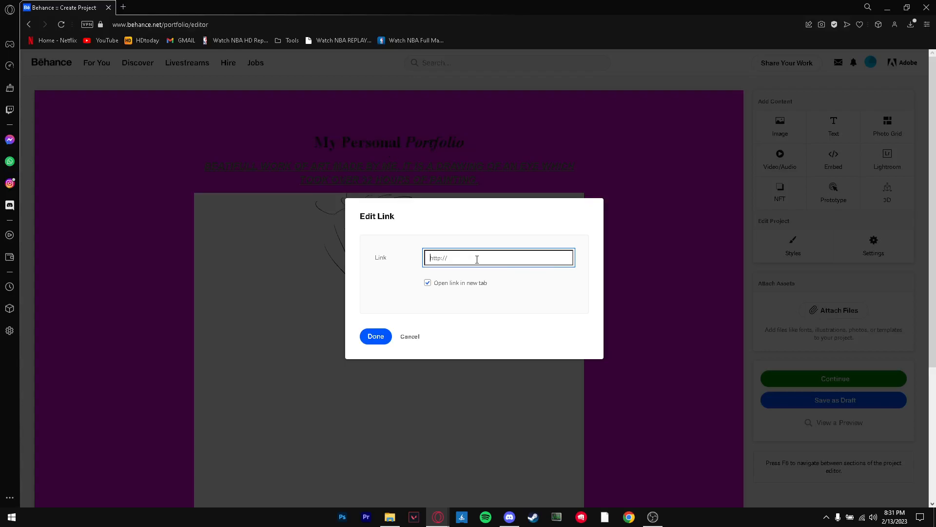
pyautogui.write('http')
pyautogui.press('BackSpace')
pyautogui.press('BackSpace')
pyautogui.press('BackSpace')
pyautogui.press('BackSpace')
pyautogui.write('w')
pyautogui.click(376, 336)
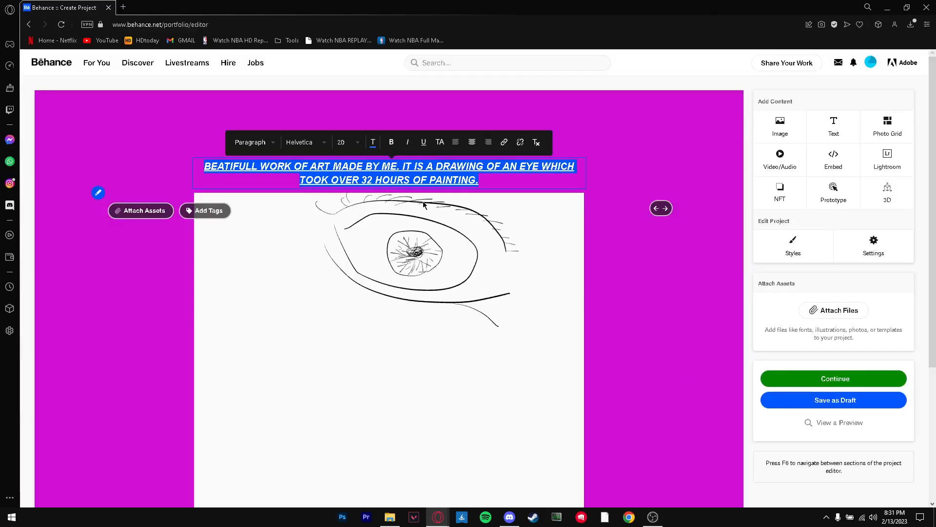
pyautogui.click(633, 191)
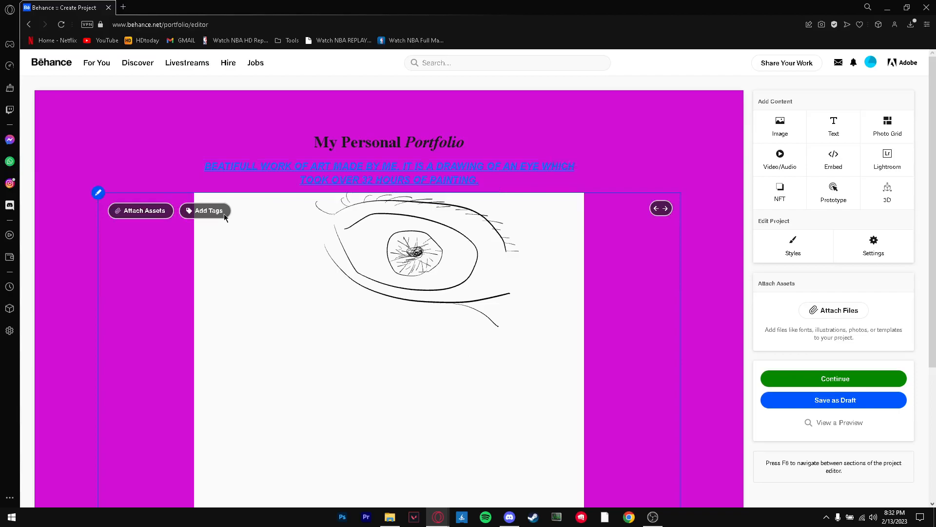
pyautogui.scroll(-5, 128, 154)
pyautogui.scroll(5, 129, 141)
pyautogui.scroll(-3, 129, 142)
pyautogui.scroll(3, 131, 144)
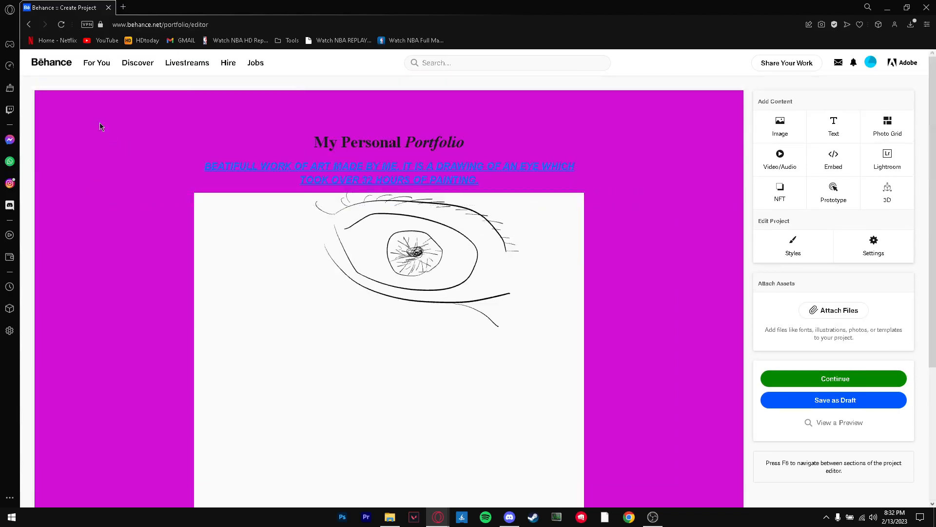